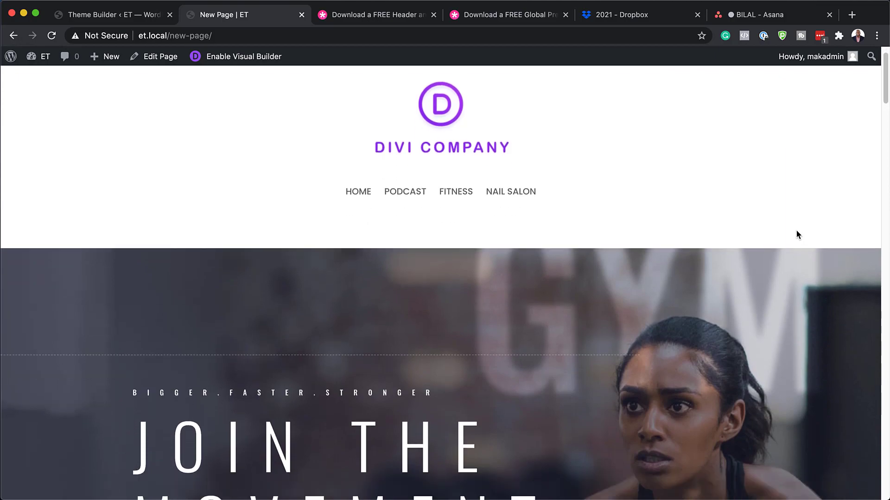
scroll(796, 230, "down", 15)
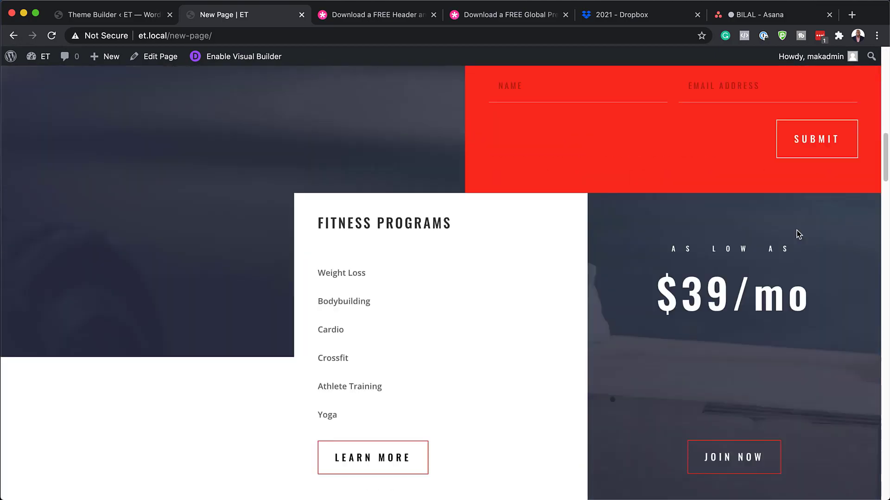
Step: Scroll down and back up through the live Divi fitness page to preview it
scroll(796, 230, "up", 15)
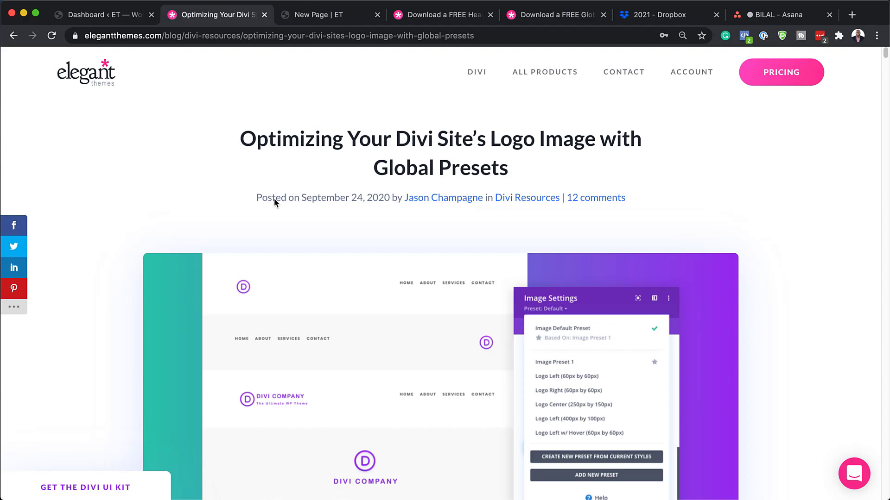
Step: Enter an email address in the Download For Free form and submit it to reveal the download link
scroll(273, 200, "down", 5)
scroll(274, 200, "down", 10)
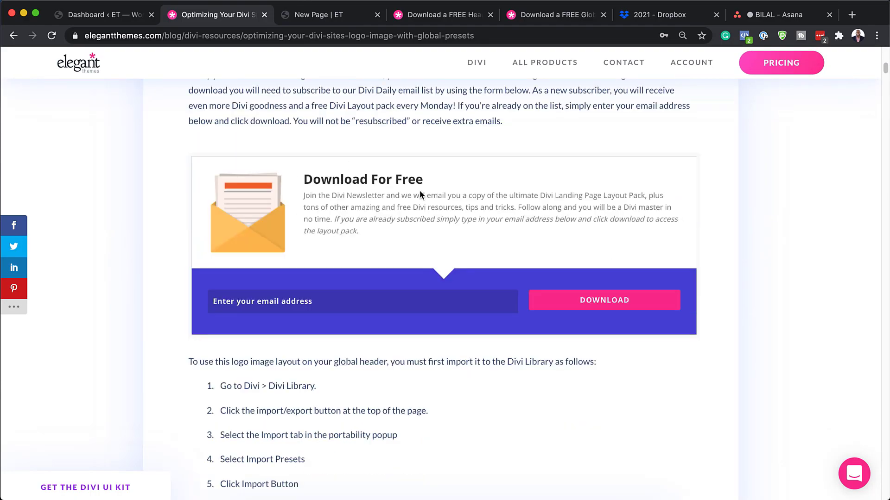
left_click(380, 306)
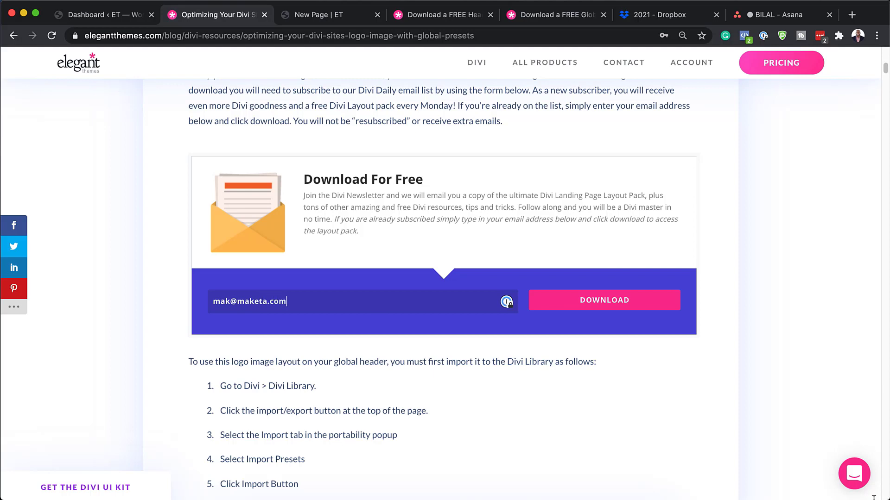
left_click(577, 309)
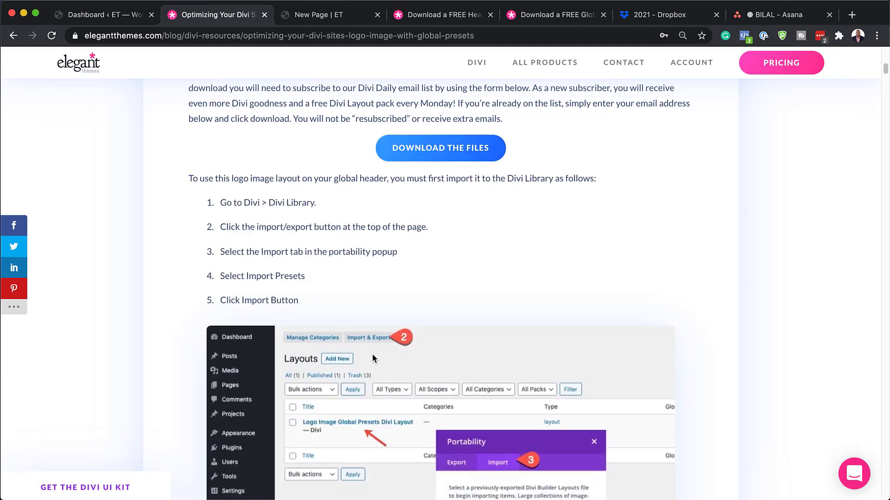
scroll(373, 358, "down", 1)
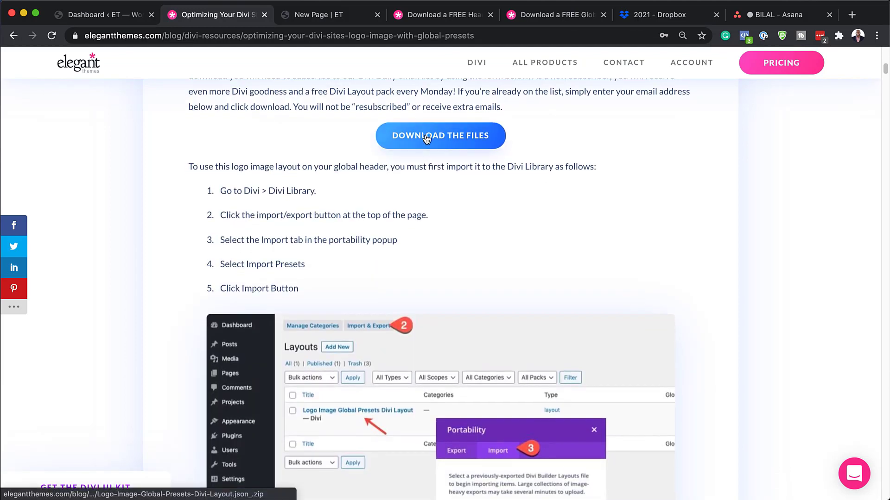
Step: Download the Logo-Image-Global-Presets-Divi-Layout zip and unzip it in Finder's Downloads folder
left_click(426, 139)
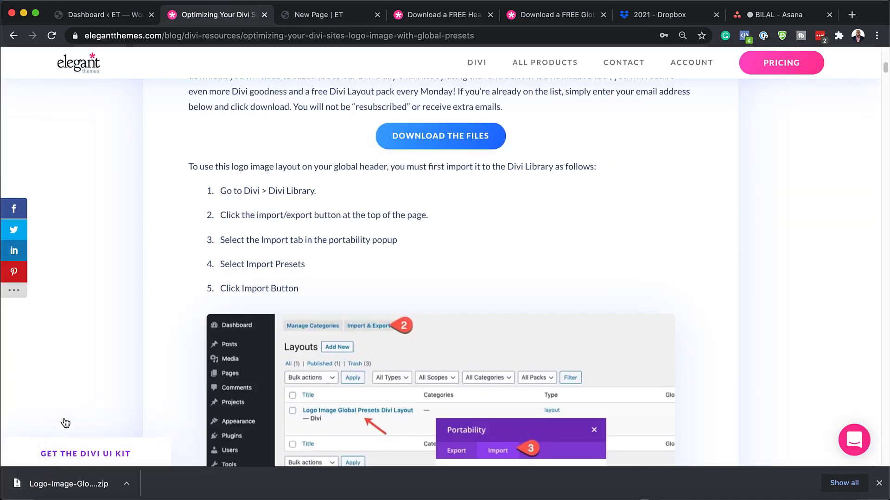
left_click(126, 484)
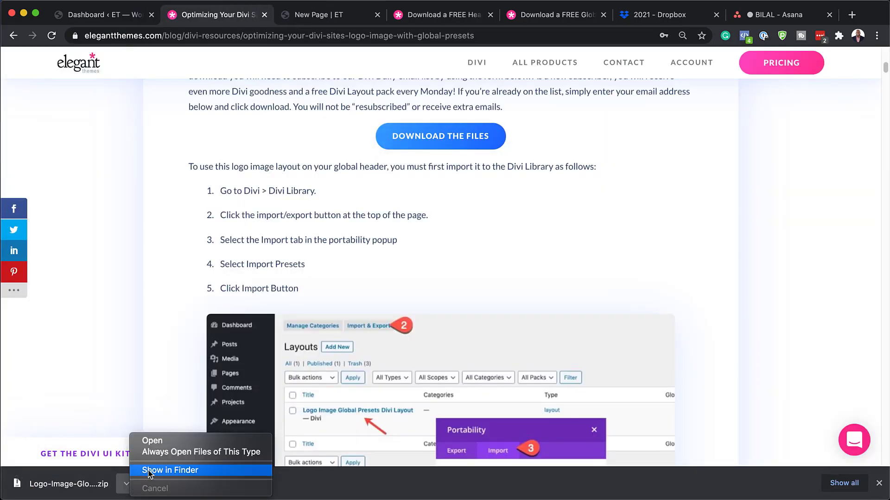
left_click(149, 471)
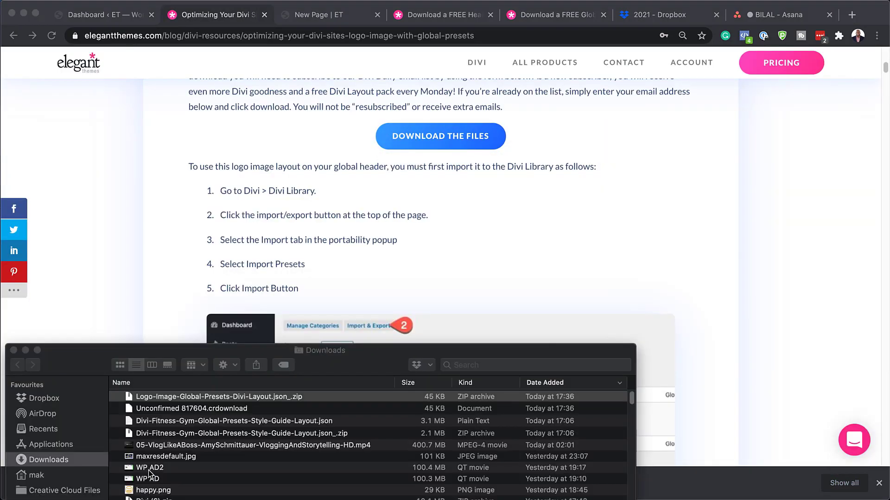
double_click(130, 398)
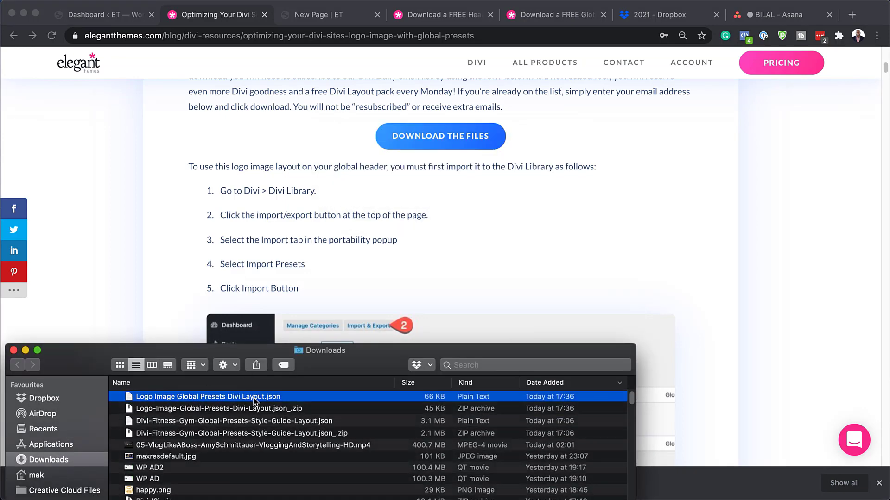
Step: Go to the Divi Library in WordPress admin and open the Import tab of Import & Export
left_click(126, 18)
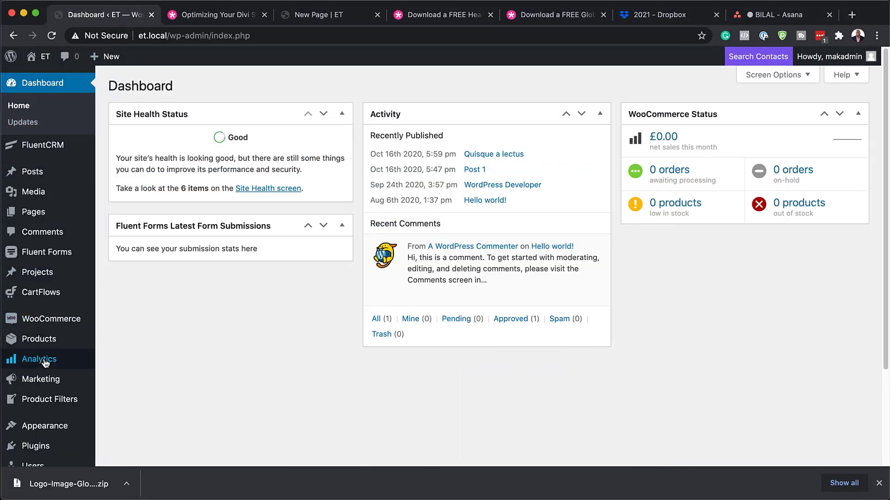
scroll(47, 343, "down", 3)
mouse_move(37, 429)
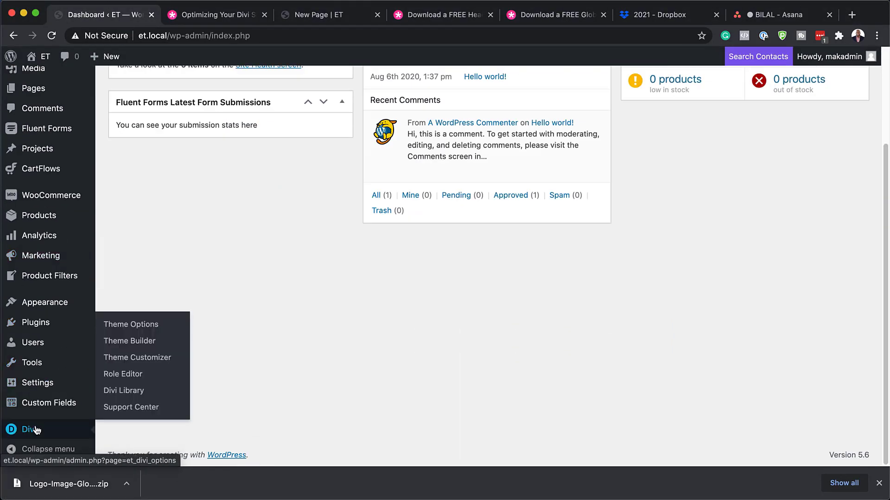
left_click(130, 393)
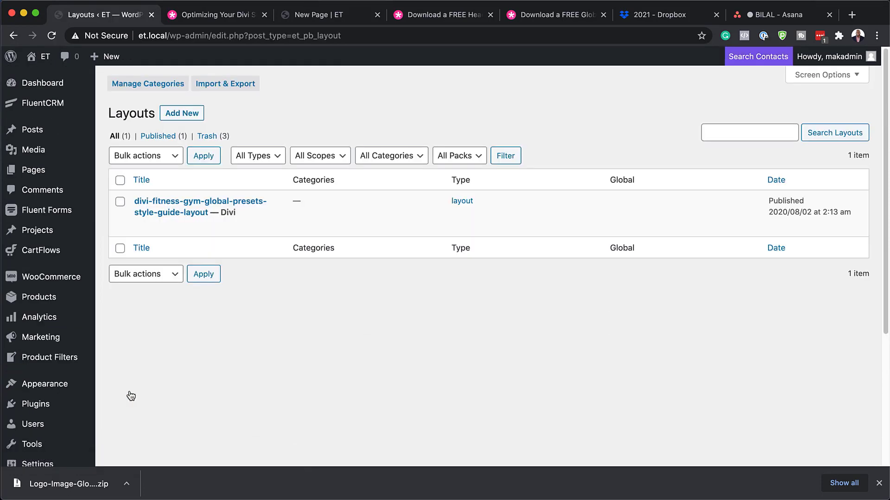
left_click(238, 85)
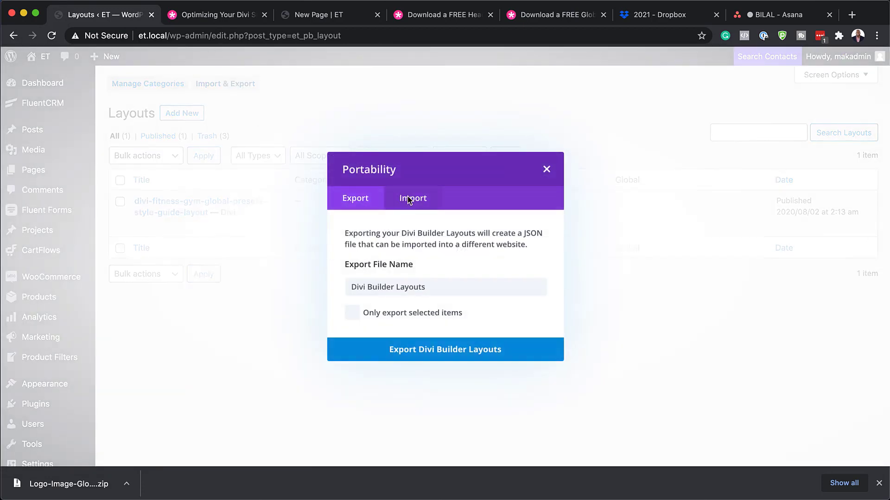
left_click(410, 199)
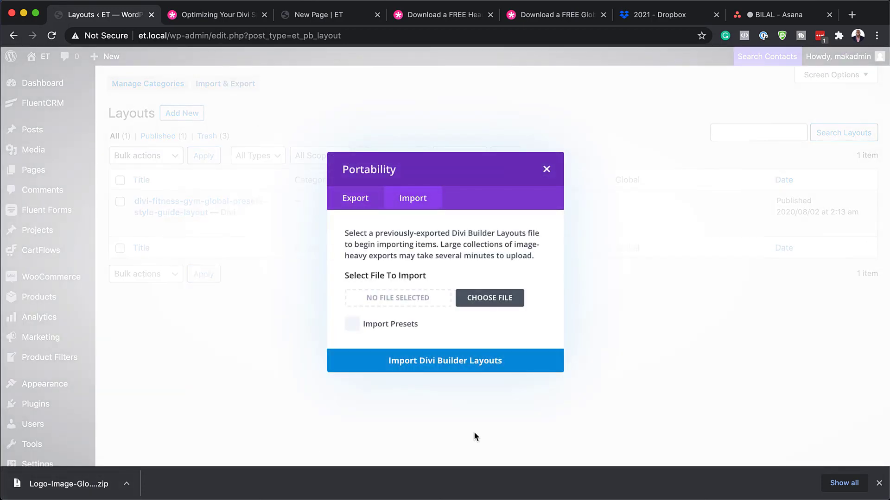
Step: Import Logo Image Global Presets Divi Layout.json from Downloads with Import Presets ticked
left_click(879, 483)
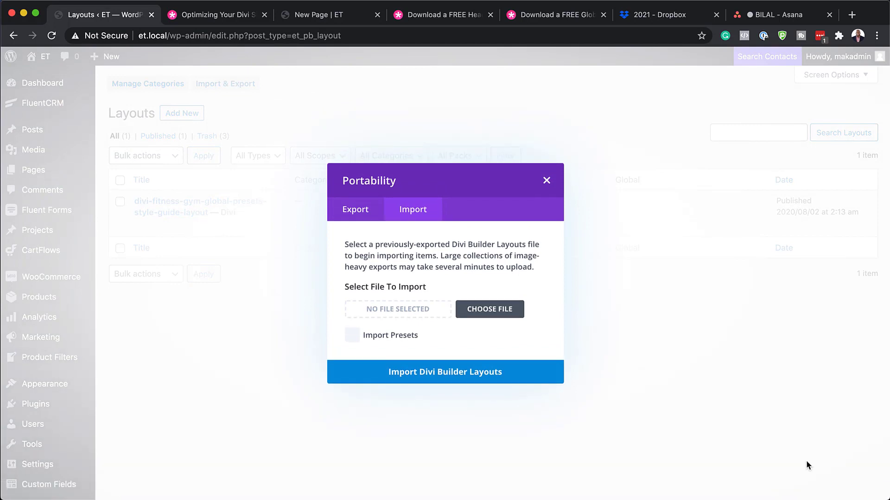
mouse_move(352, 477)
key("super+Tab")
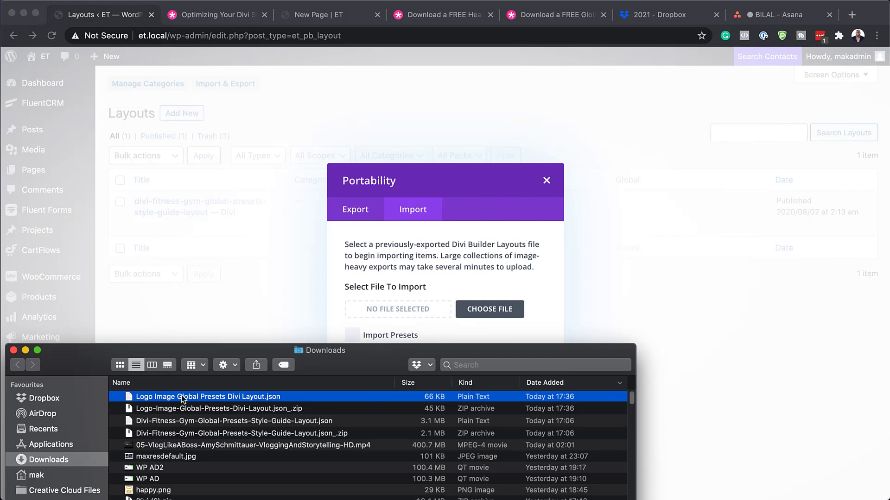
left_click_drag(131, 402, 374, 306)
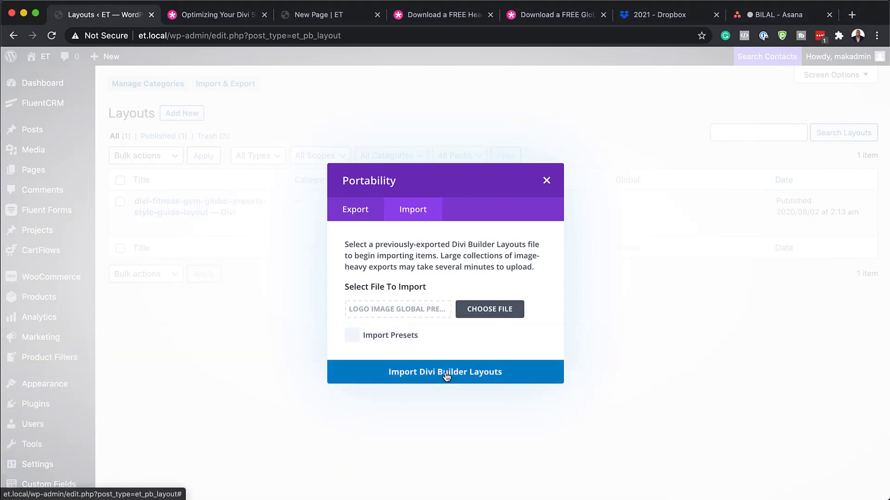
left_click(352, 336)
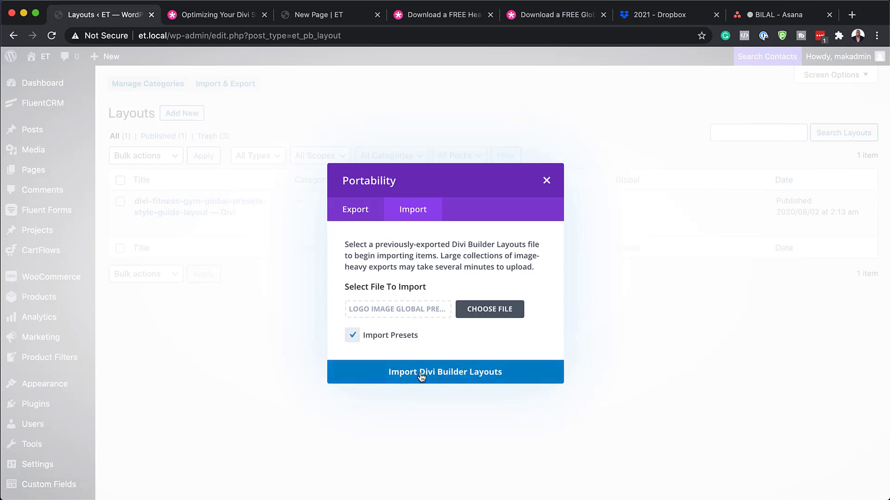
left_click(470, 374)
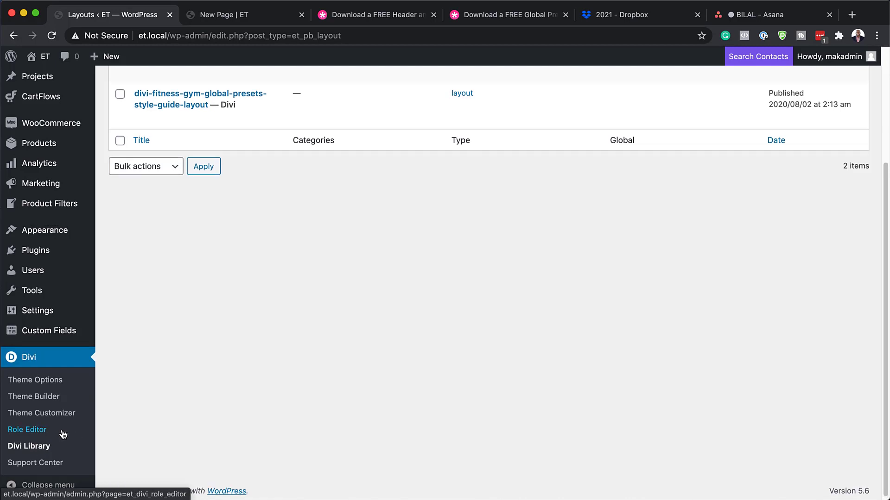
Step: In Theme Builder, add a global header to the Default Website Template and build it from scratch
left_click(48, 395)
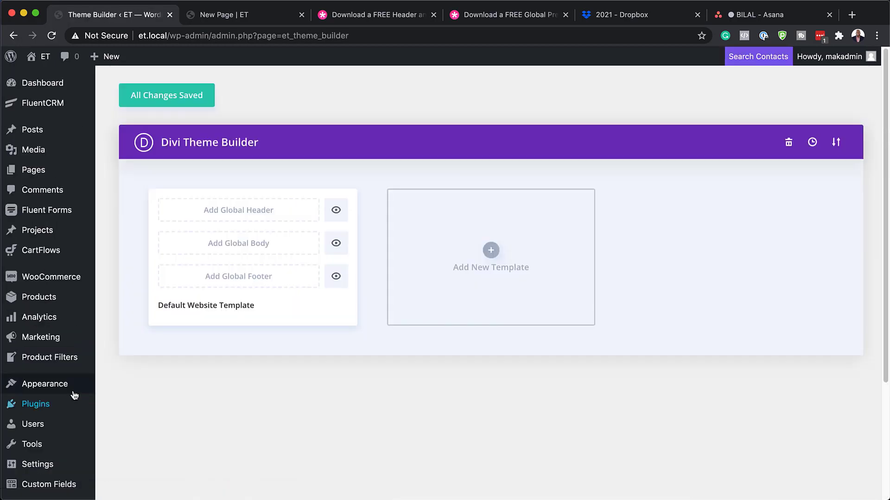
left_click(238, 216)
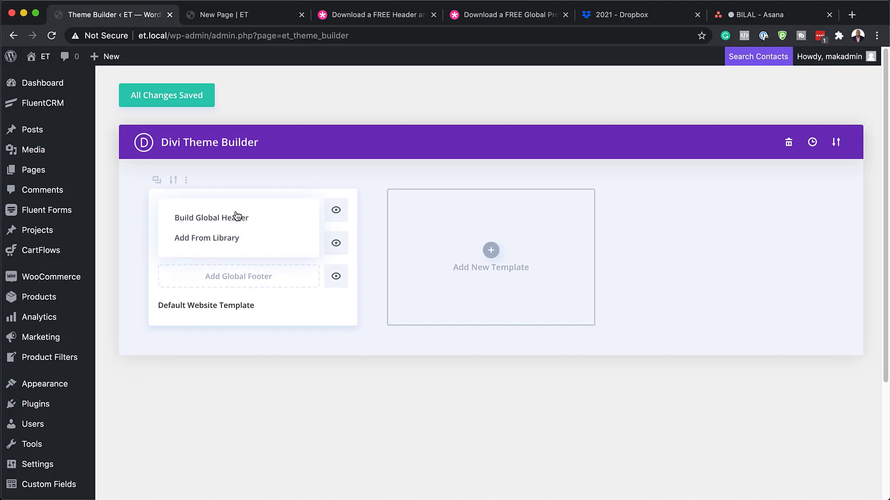
left_click(280, 221)
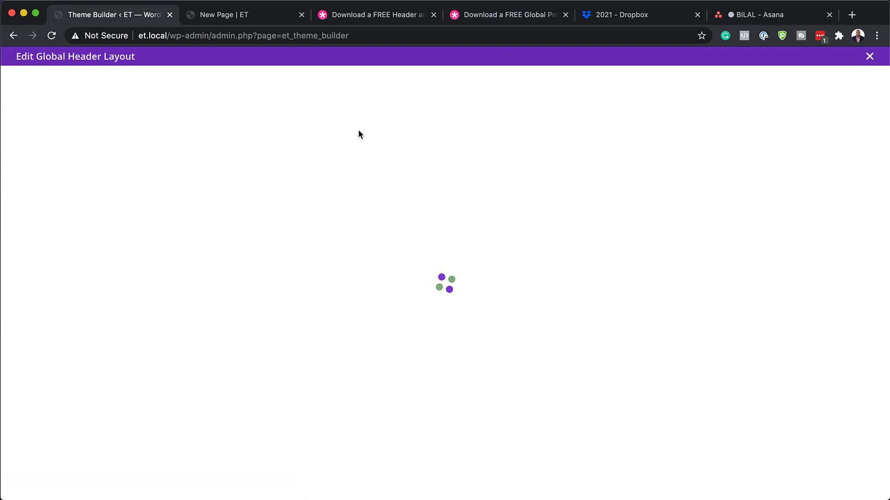
Step: Add a quarter/three-quarter row, put an Image module in it, and browse the Media Library
left_click(245, 298)
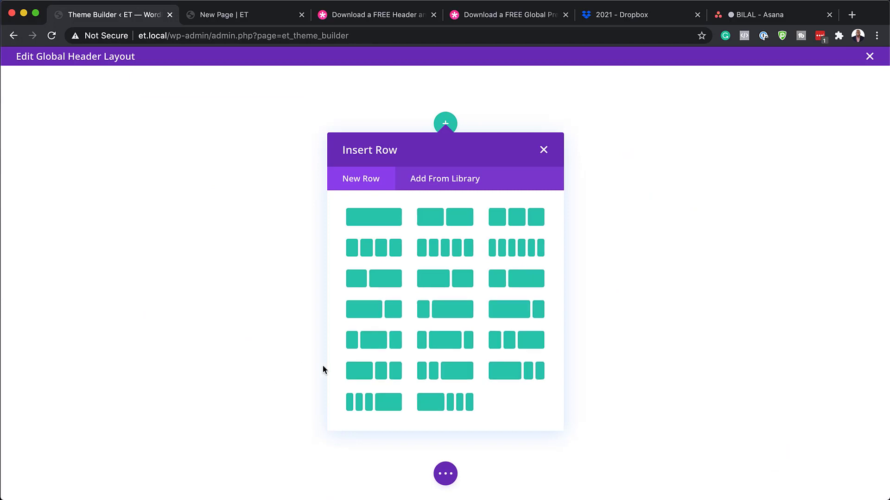
left_click(447, 312)
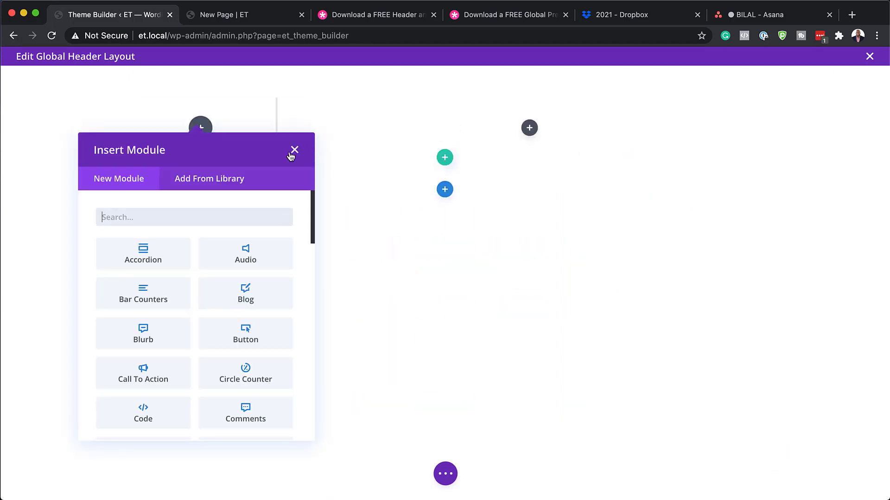
type("image")
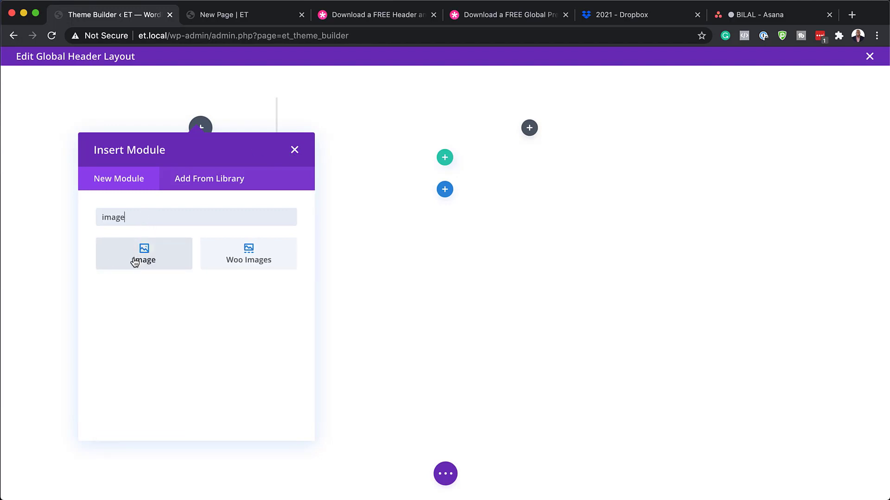
left_click(132, 256)
left_click(116, 267)
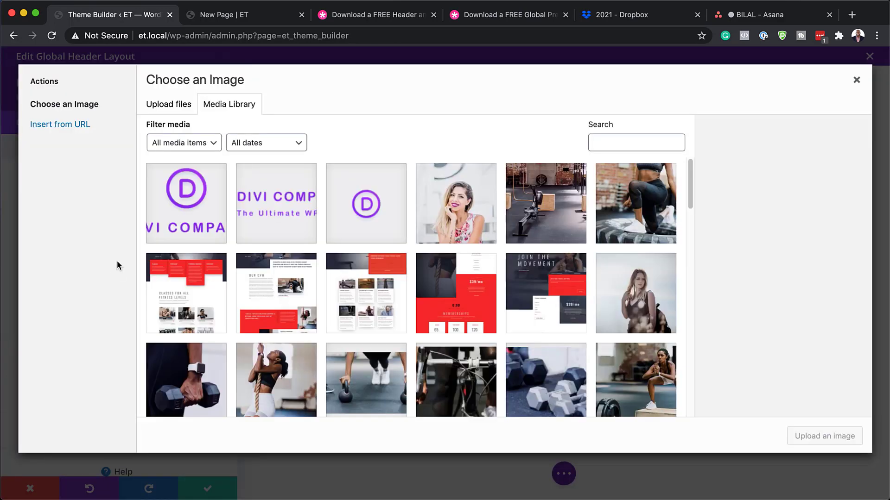
scroll(272, 298, "down", 15)
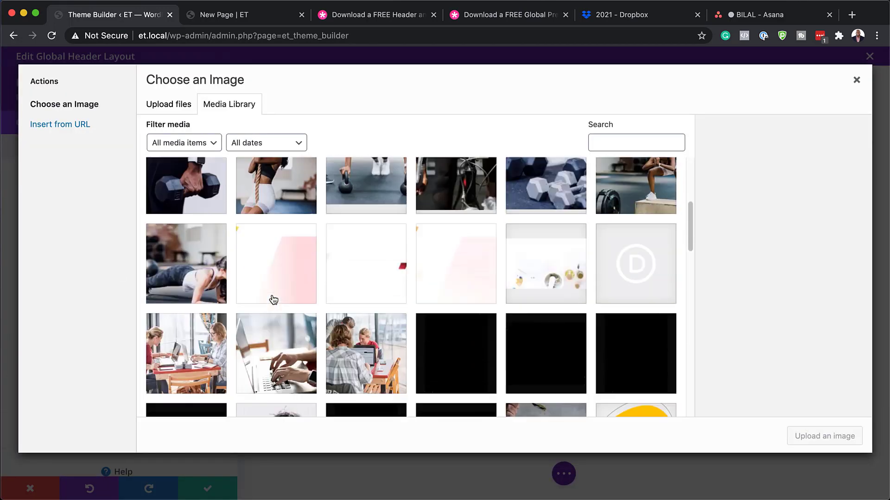
scroll(274, 300, "down", 10)
scroll(273, 299, "up", 20)
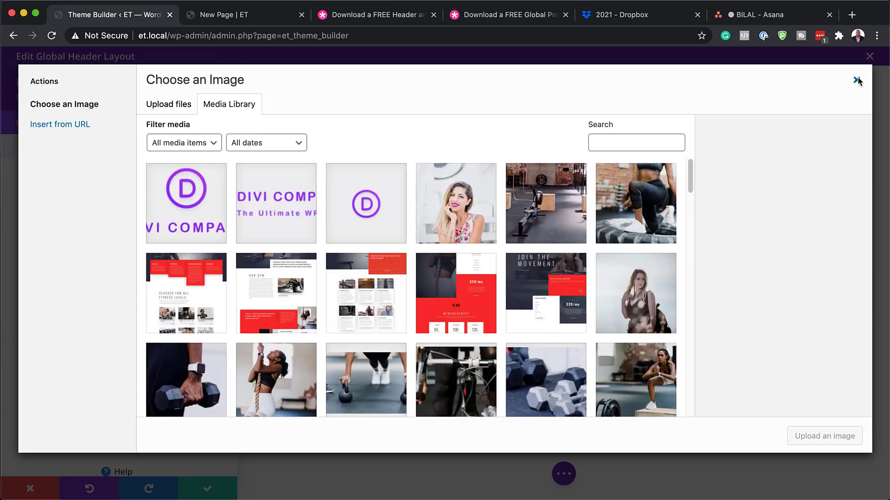
Step: Close the media library and browse the Image module's preset list, including the imported Logo presets
left_click(856, 82)
left_click(73, 98)
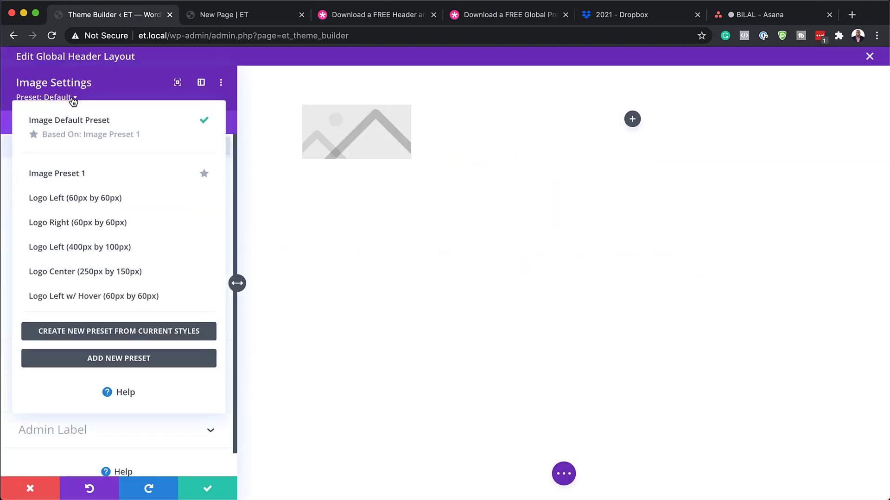
mouse_move(46, 209)
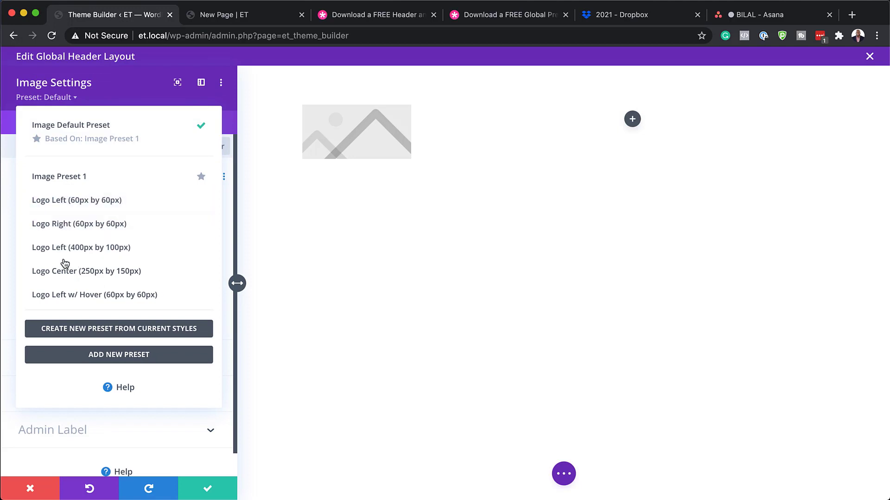
mouse_move(59, 256)
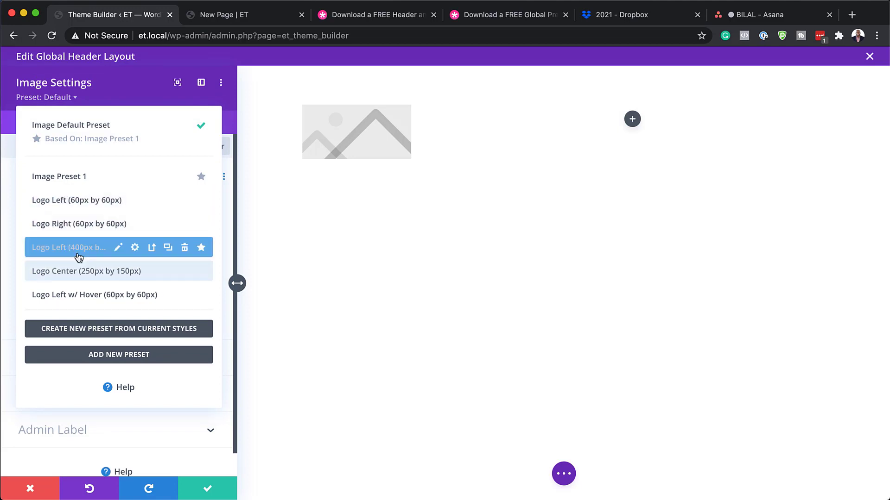
mouse_move(114, 304)
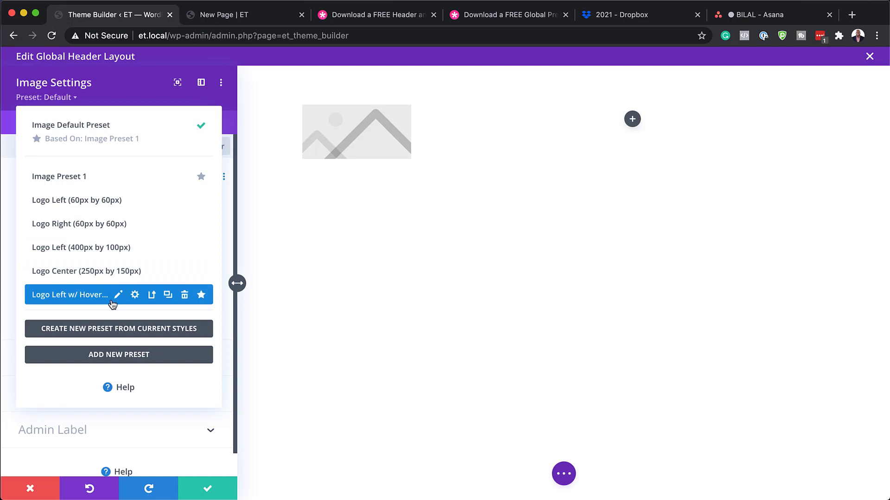
mouse_move(105, 206)
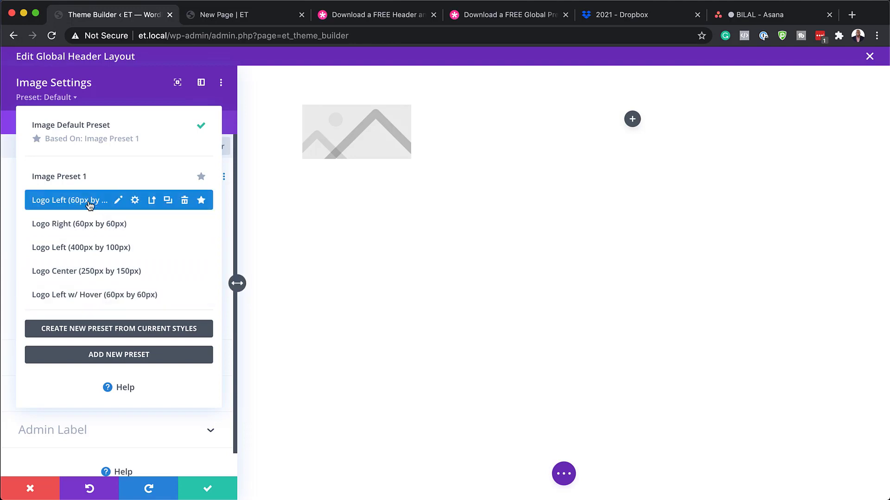
Step: Apply the Logo Left (60px by 60px) preset and set the image to 60x60.png
left_click(67, 202)
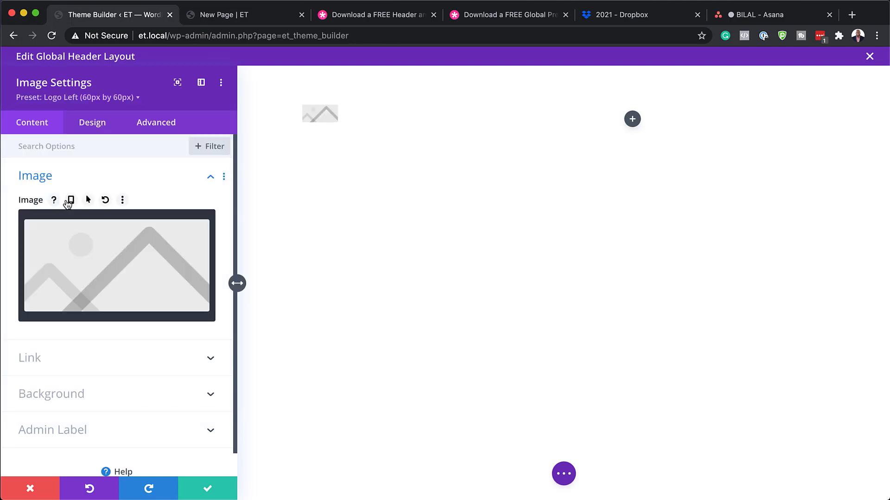
left_click(96, 257)
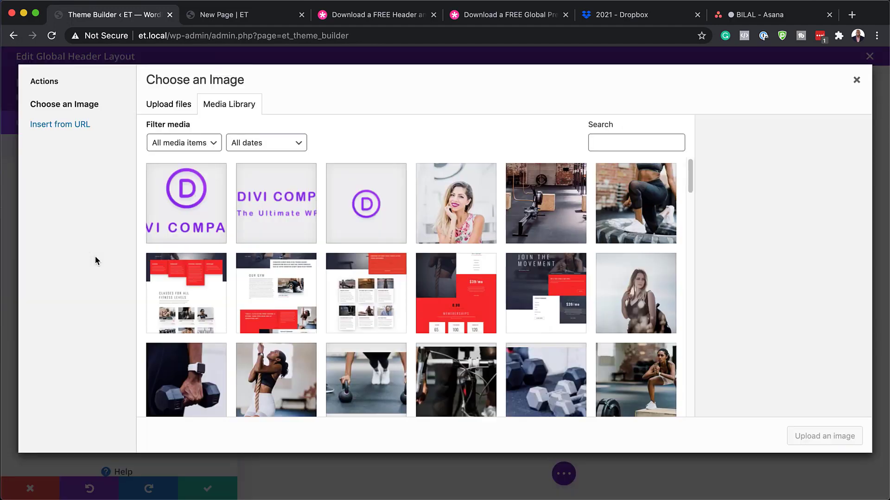
left_click(357, 211)
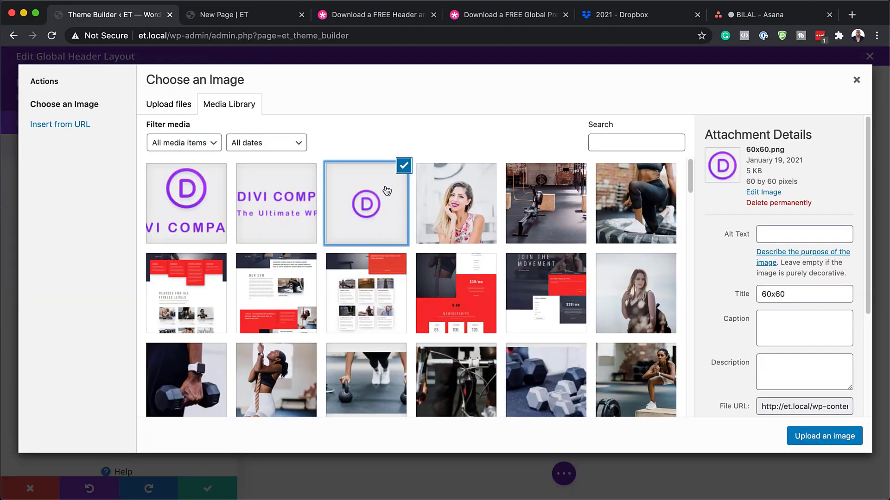
left_click(814, 437)
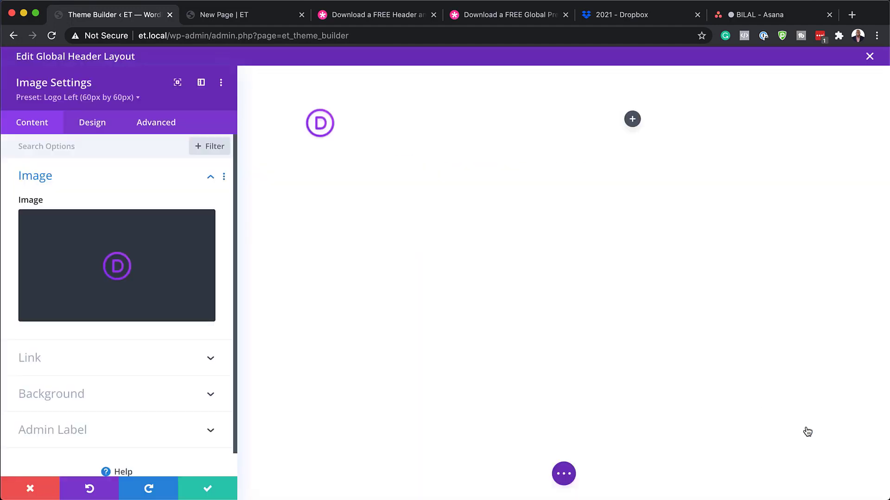
Step: In the image's Design tab, expand Alignment, then open and close the preset list
left_click(99, 128)
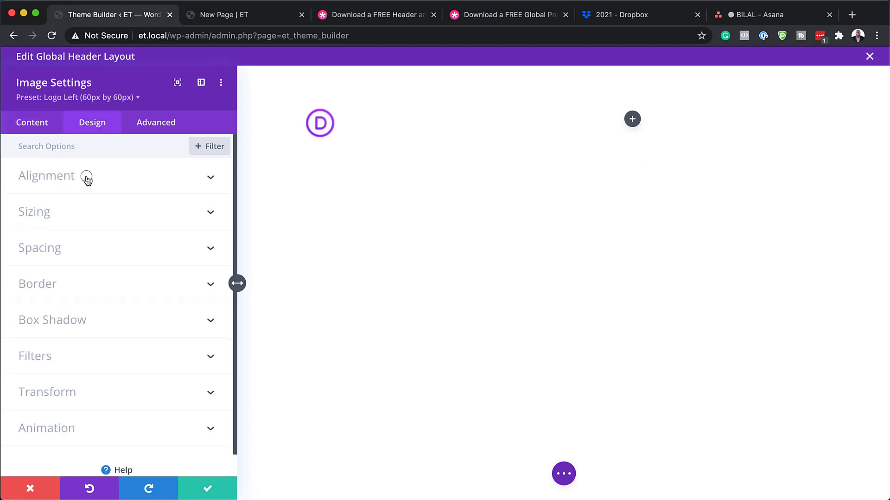
left_click(87, 175)
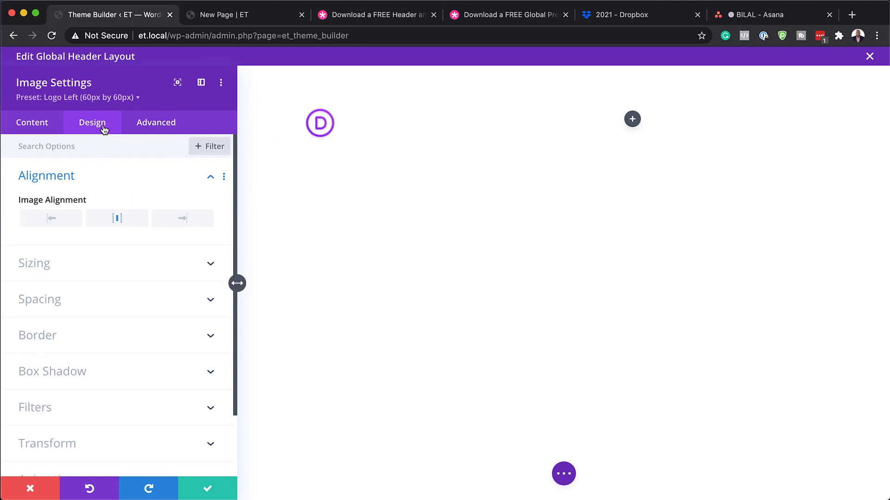
left_click(137, 98)
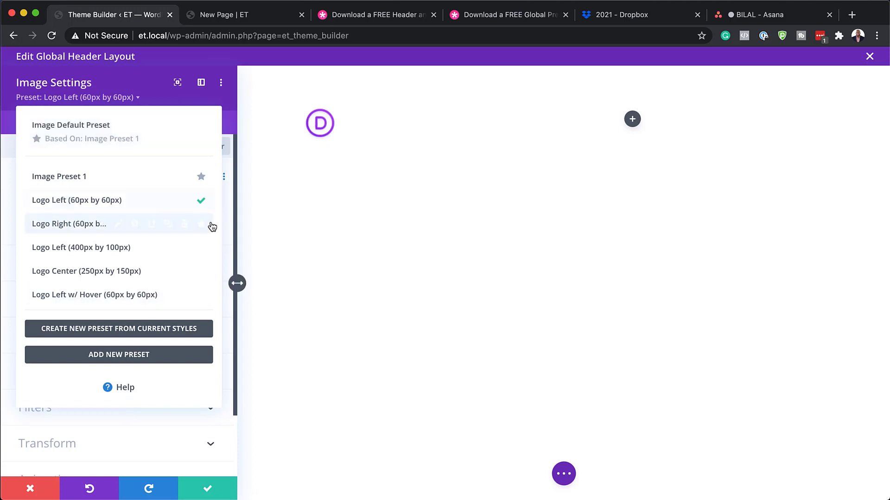
left_click(90, 201)
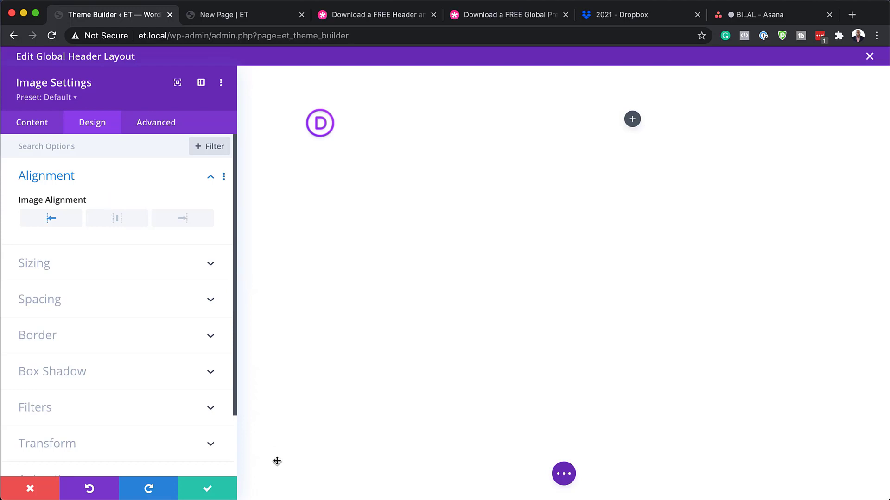
Step: Save the image settings and insert a Menu module beside the logo
left_click(208, 490)
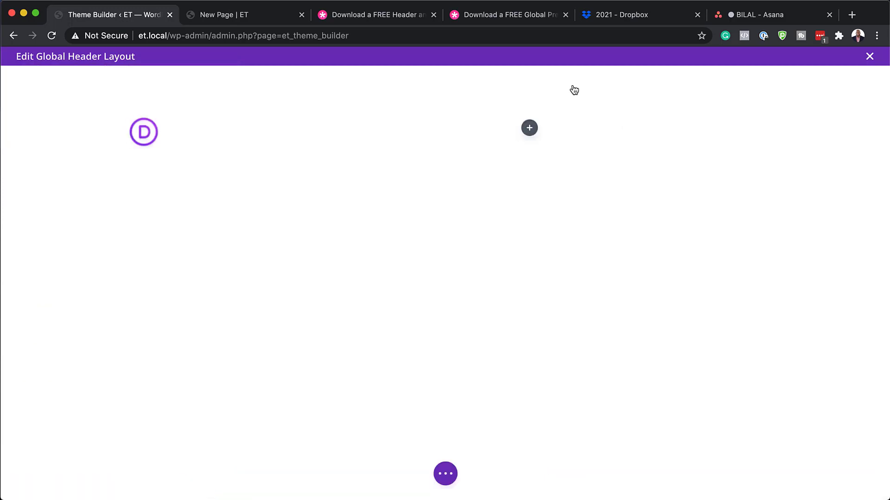
left_click(529, 129)
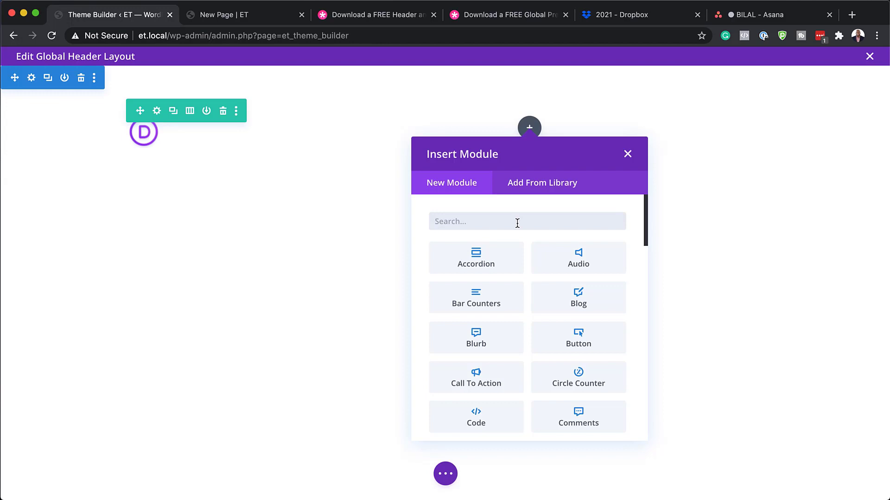
type("menu")
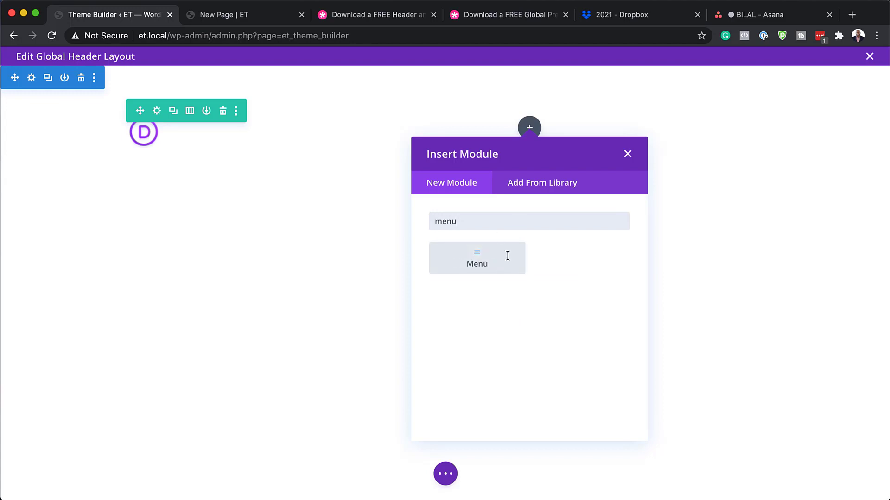
left_click(507, 257)
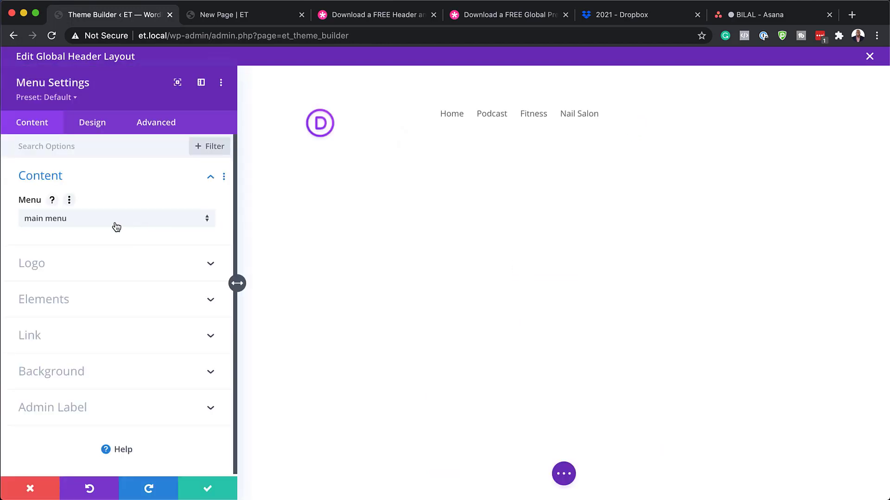
Step: Set the menu text to Poppins Regular, uppercase, 15px, and save the menu settings
left_click(92, 124)
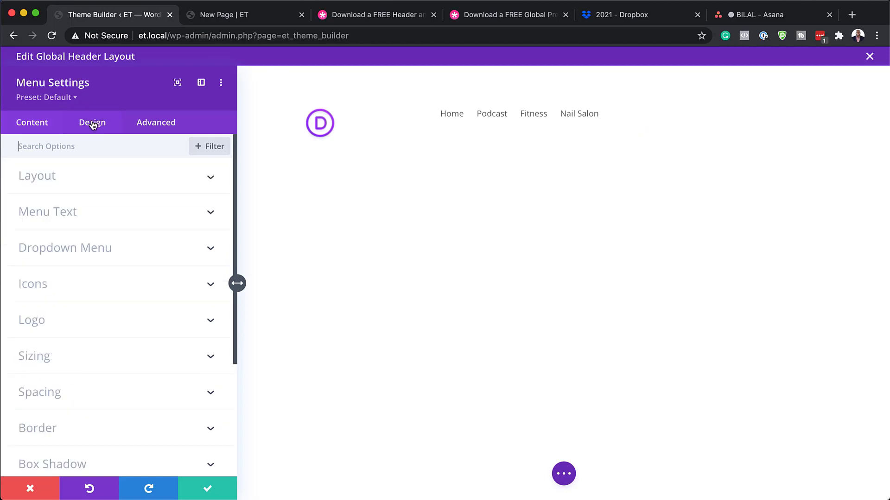
left_click(73, 216)
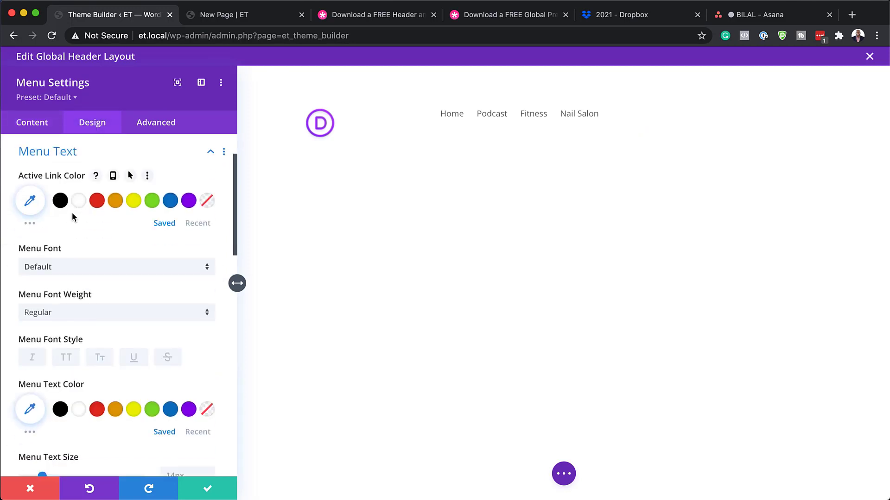
left_click(68, 267)
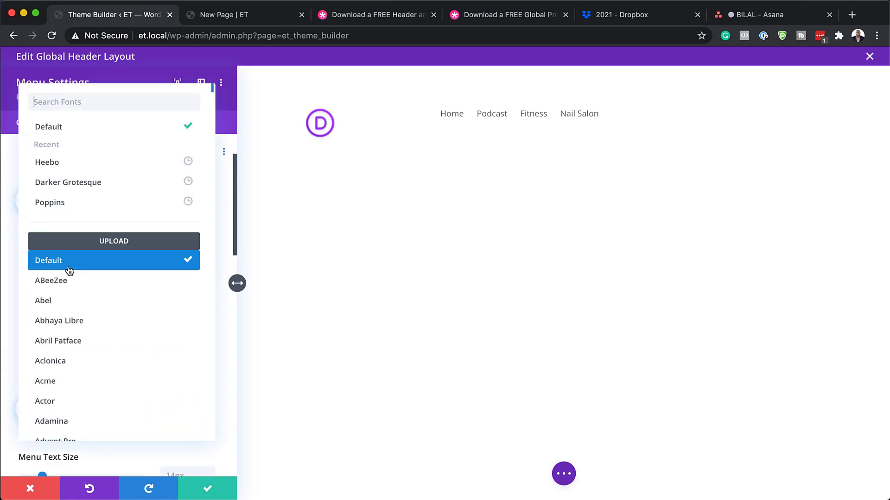
left_click(70, 203)
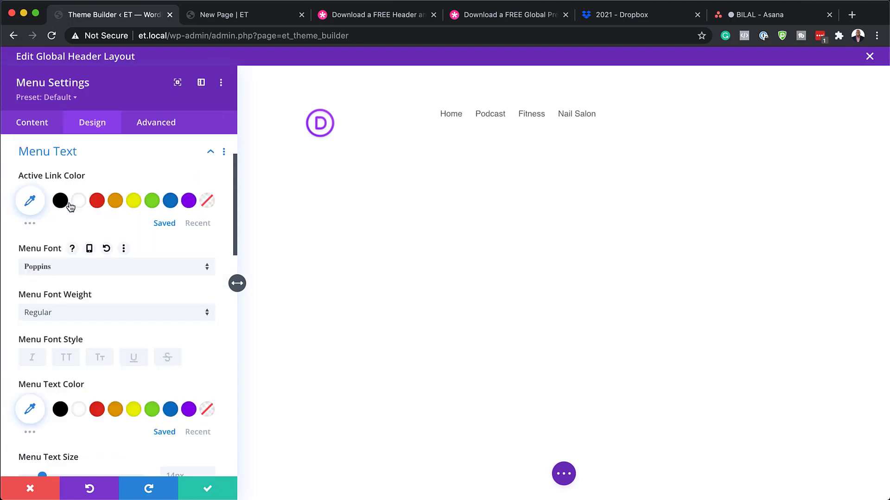
left_click(71, 358)
scroll(146, 387, "down", 2)
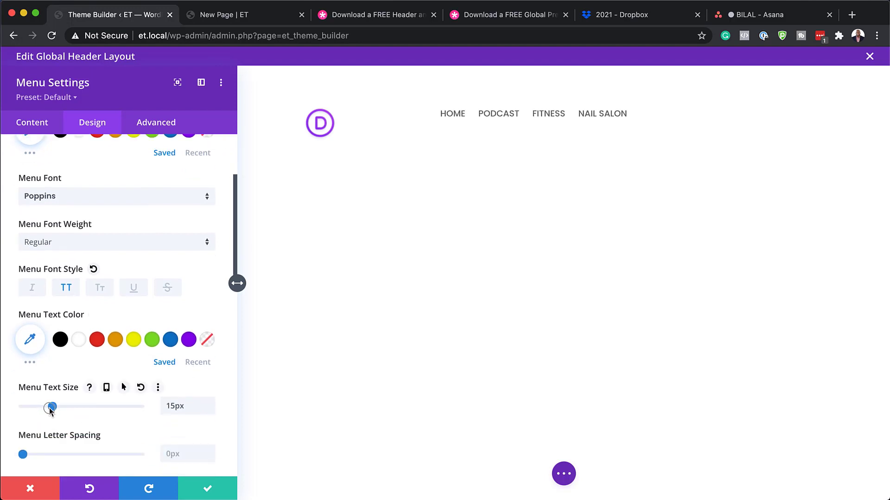
left_click_drag(51, 410, 52, 411)
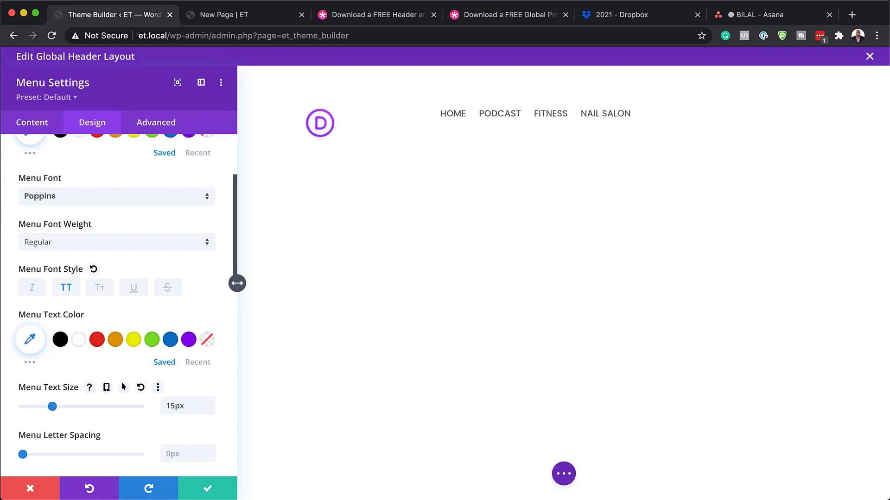
left_click(210, 489)
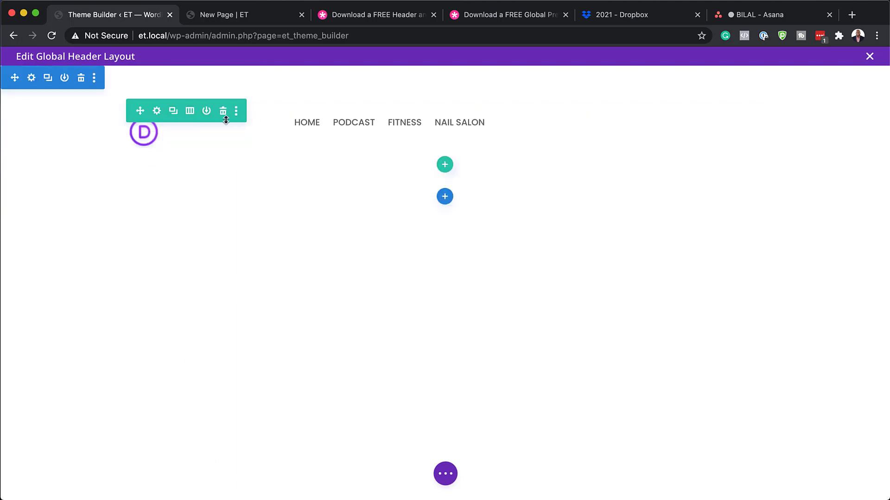
Step: Switch the header row to a single column and center the logo image
left_click(190, 113)
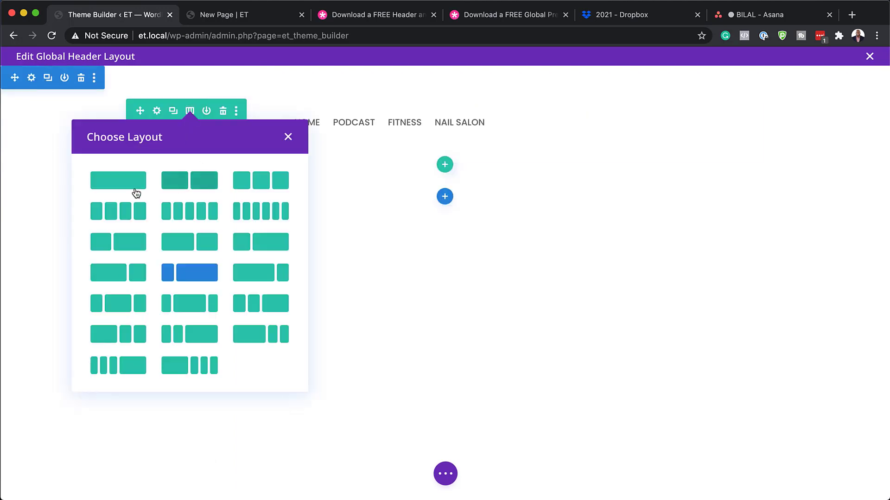
left_click(135, 189)
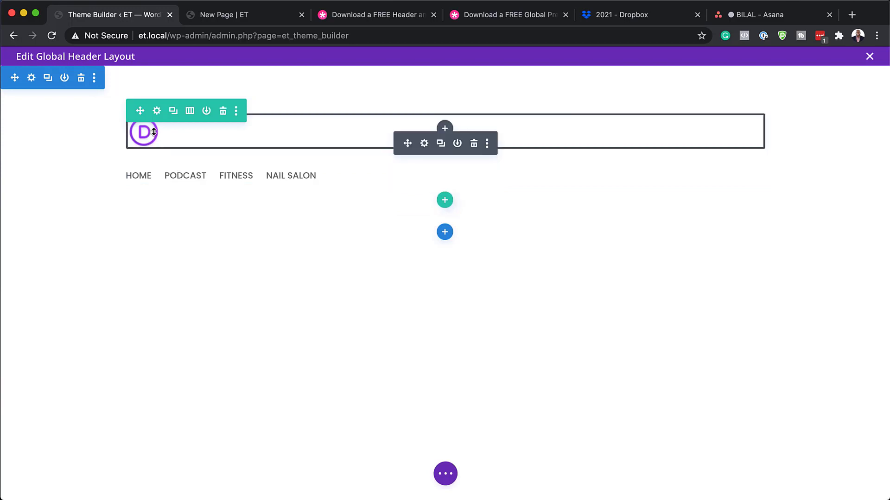
left_click(425, 144)
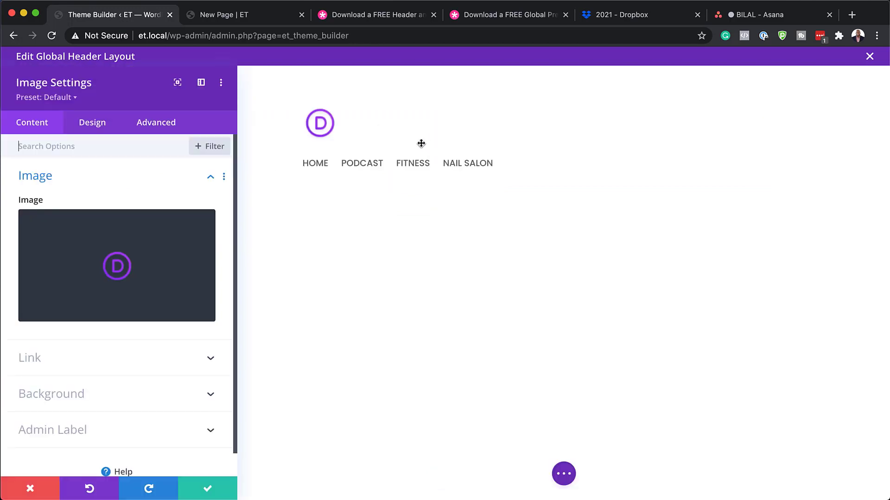
left_click(94, 128)
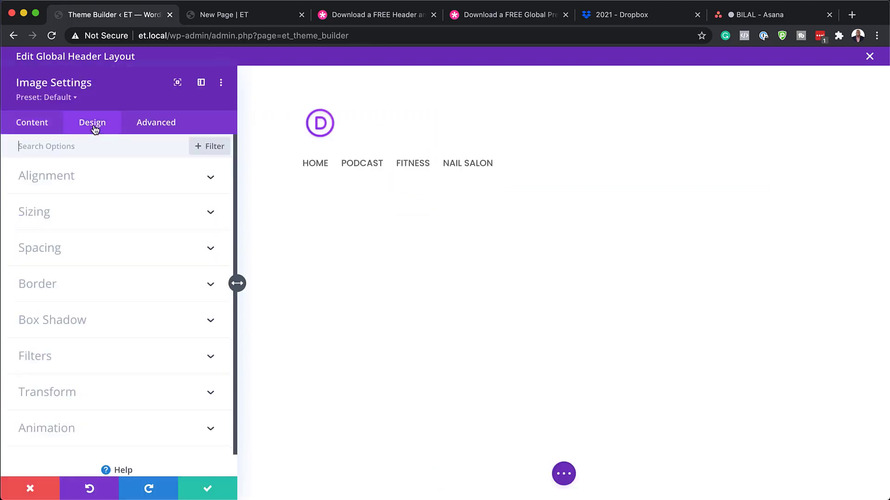
left_click(74, 181)
left_click(119, 220)
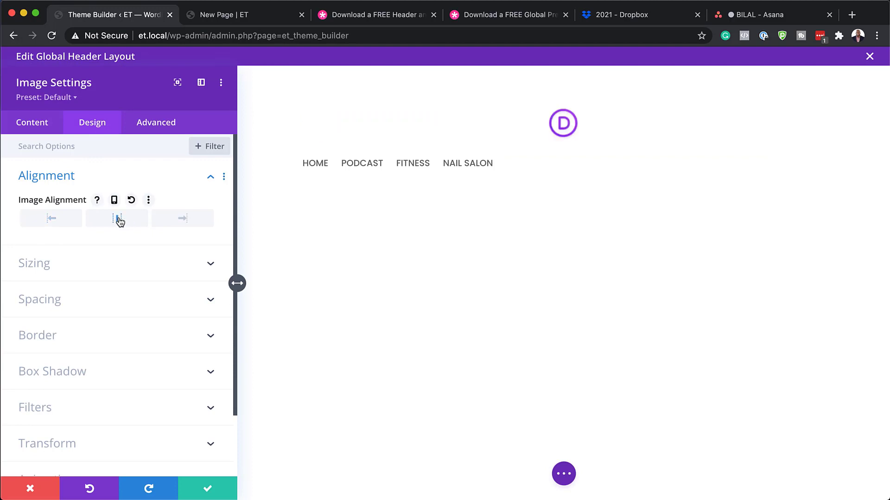
left_click(209, 489)
Step: Set the menu module's layout style to Centered and save it
mouse_move(289, 173)
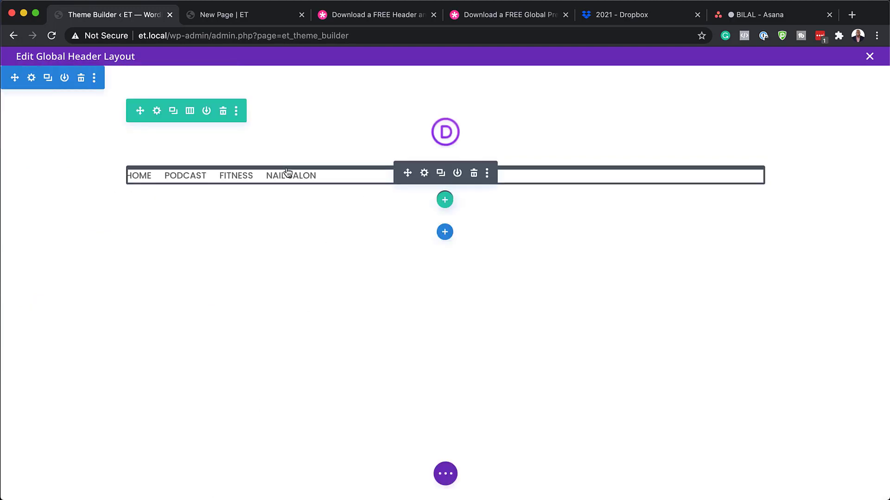
left_click(424, 173)
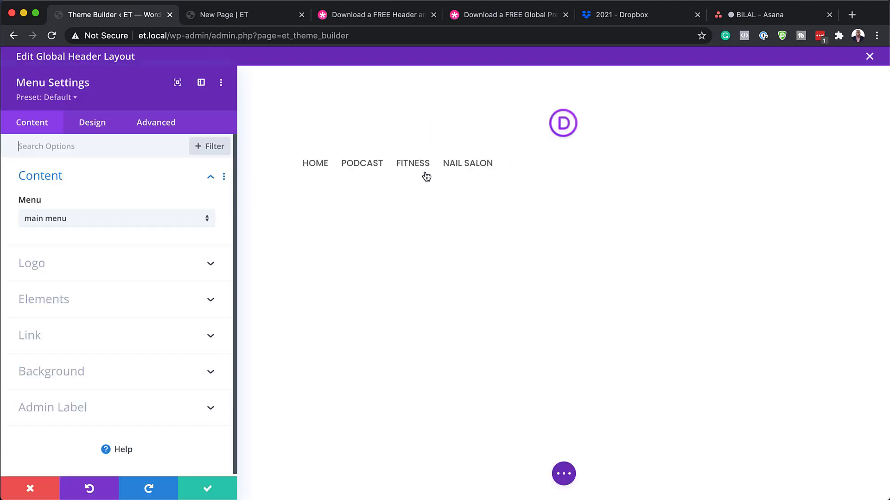
left_click(105, 124)
left_click(84, 176)
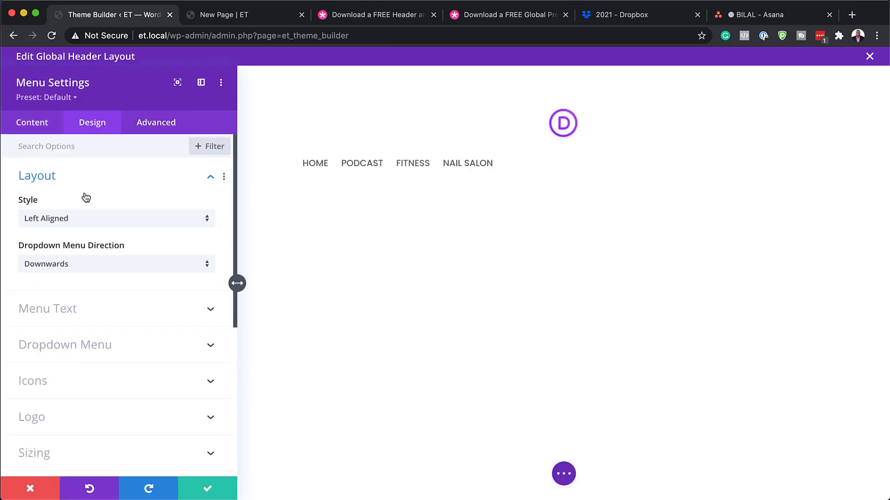
left_click(84, 221)
left_click(80, 252)
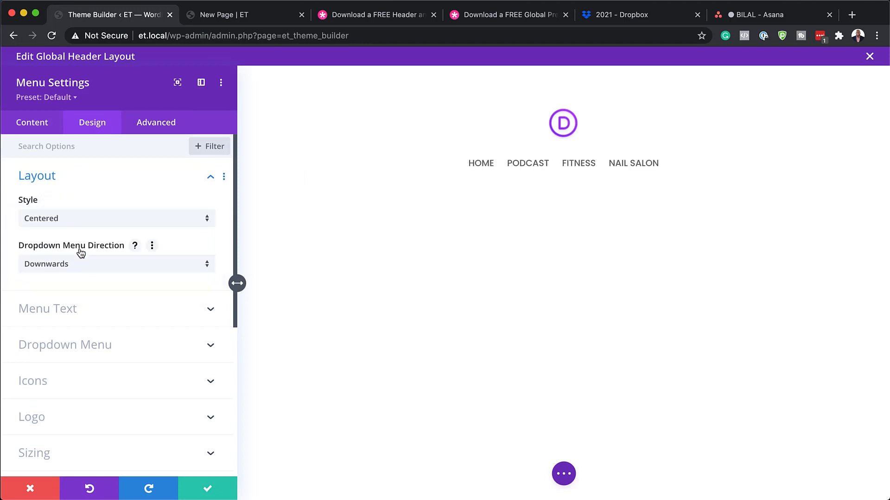
left_click(207, 489)
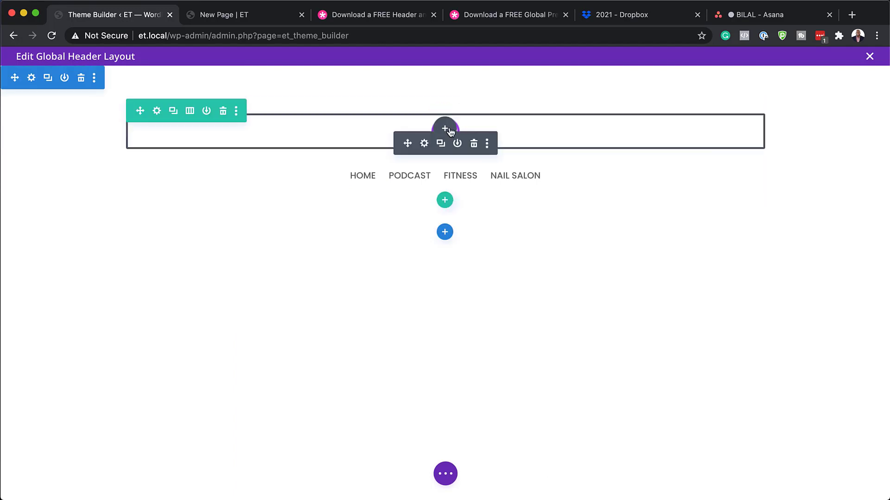
Step: Try the Logo Left (400px by 100px) and then Logo Left (60px by 60px) presets on the logo
left_click(424, 145)
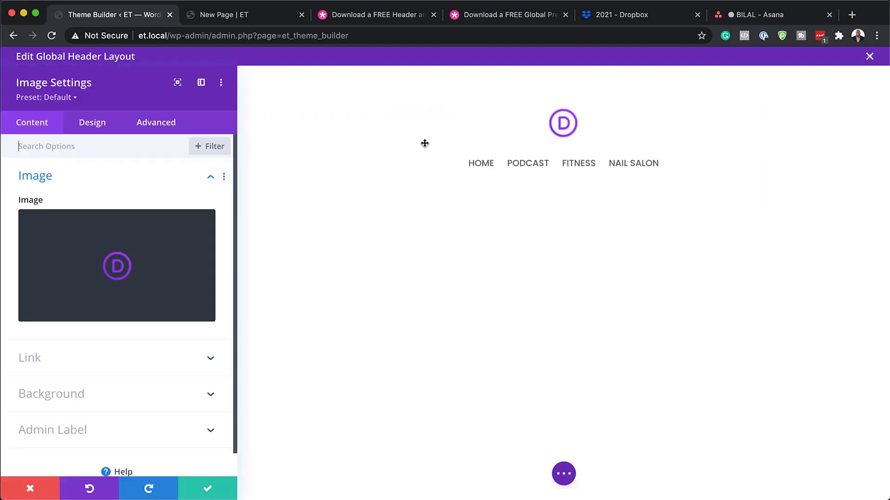
left_click(73, 99)
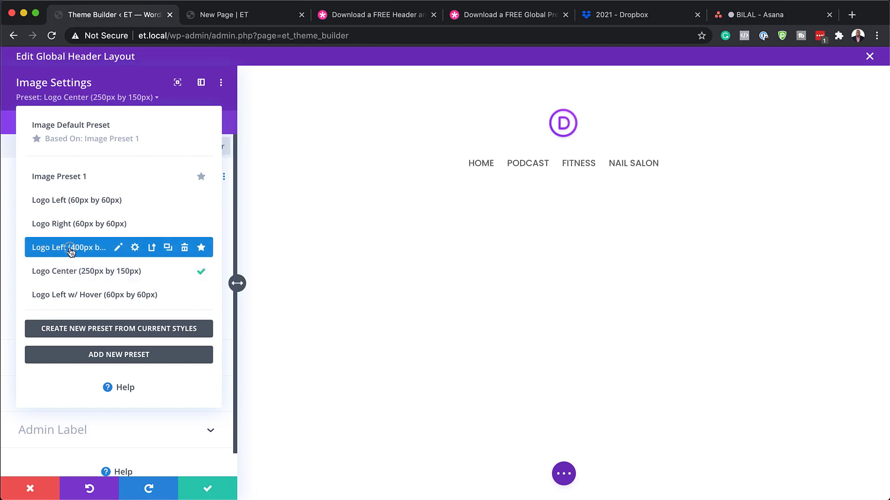
left_click(71, 249)
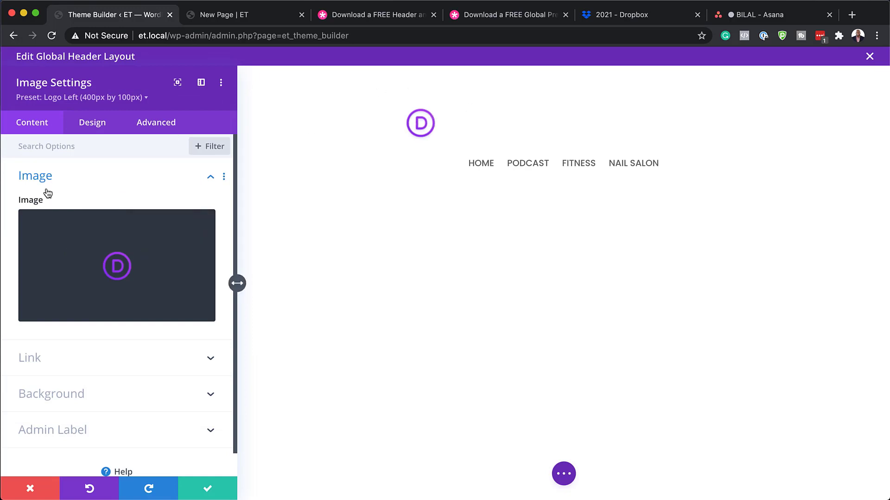
left_click(103, 98)
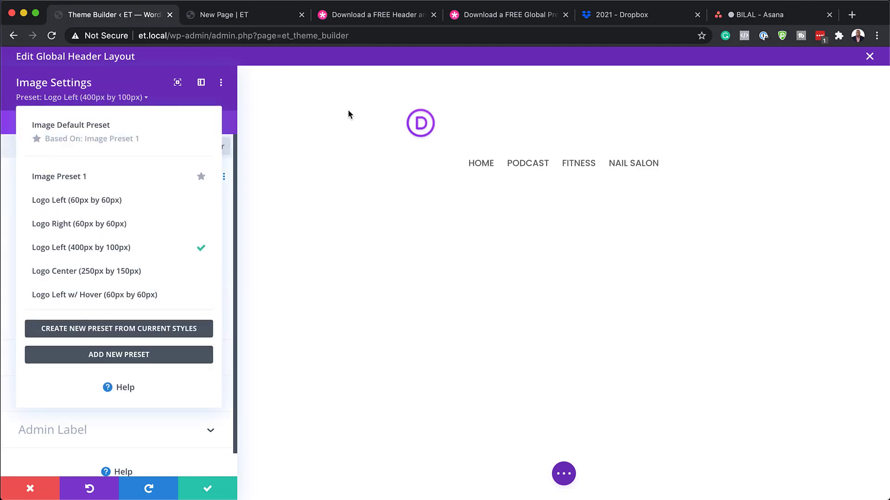
mouse_move(178, 129)
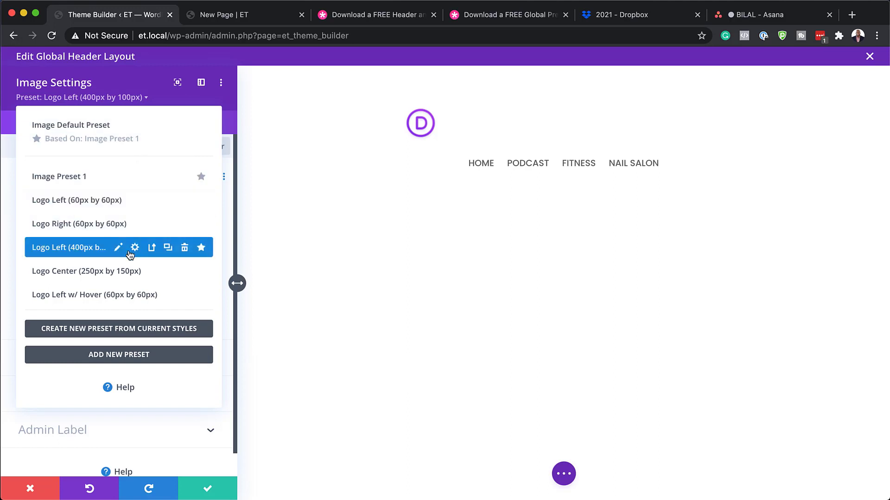
left_click(93, 200)
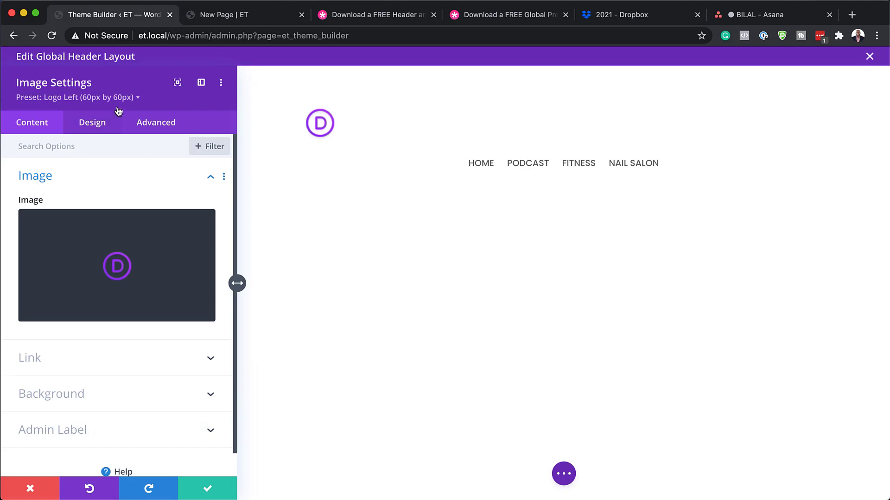
Step: Discard the preset changes and reopen the logo image's settings on its default preset
left_click(93, 122)
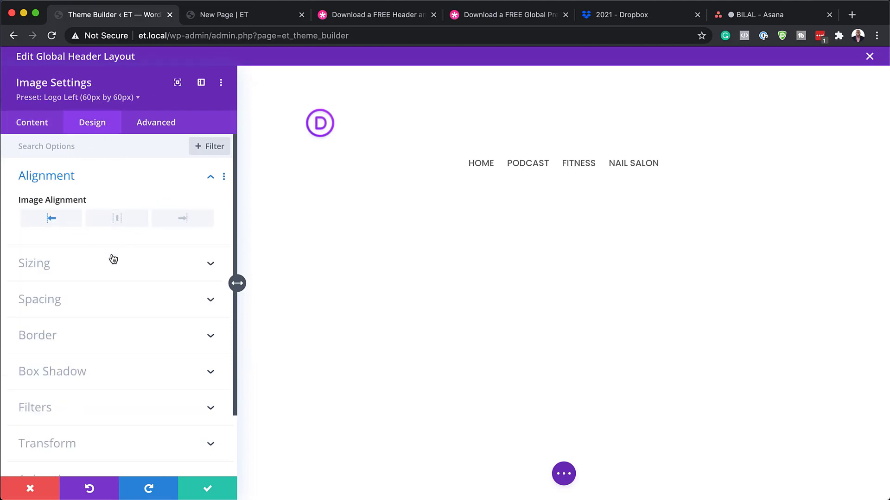
mouse_move(119, 212)
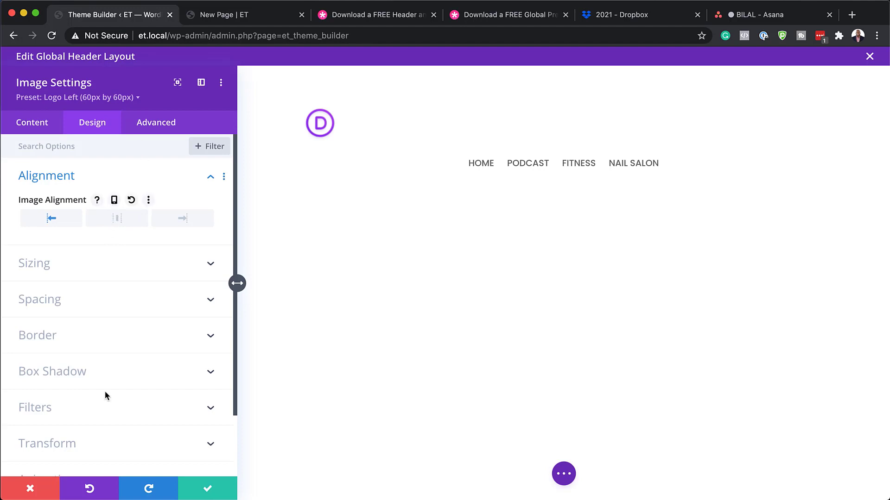
left_click(30, 488)
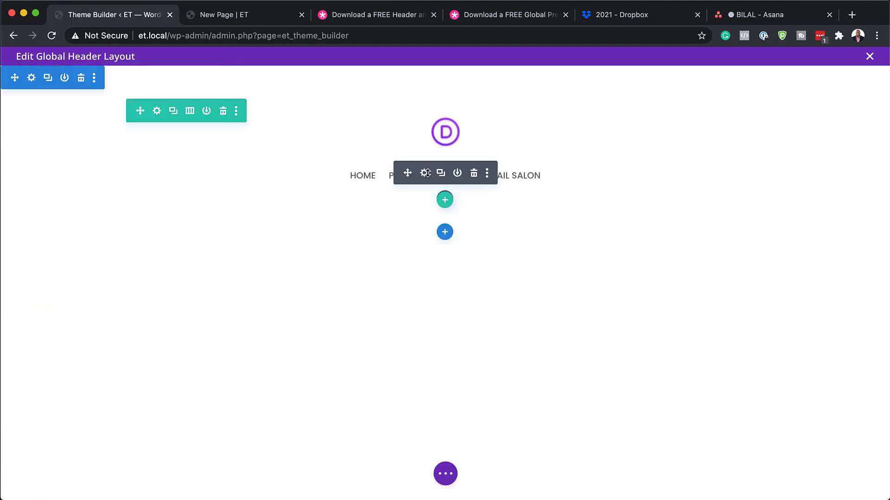
mouse_move(425, 143)
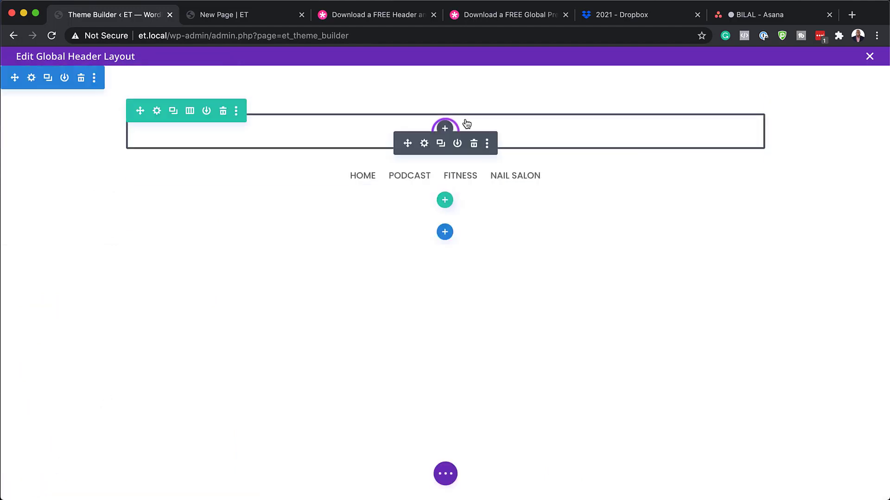
left_click(425, 143)
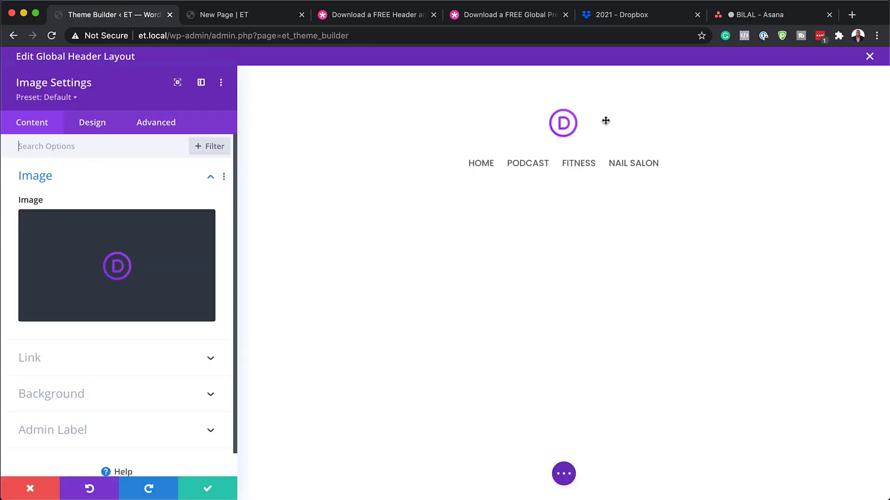
mouse_move(113, 284)
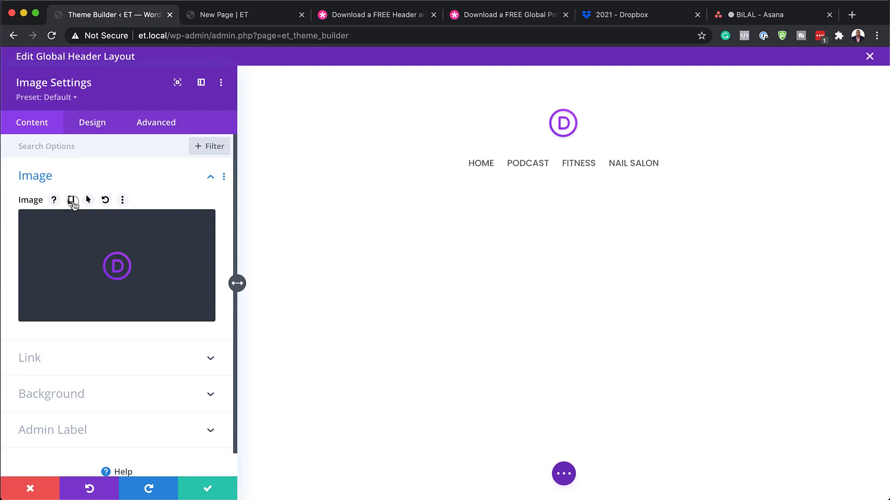
Step: Enable separate logo images per device and, on tablet, try then undo the Logo Center preset
left_click(72, 202)
left_click(117, 229)
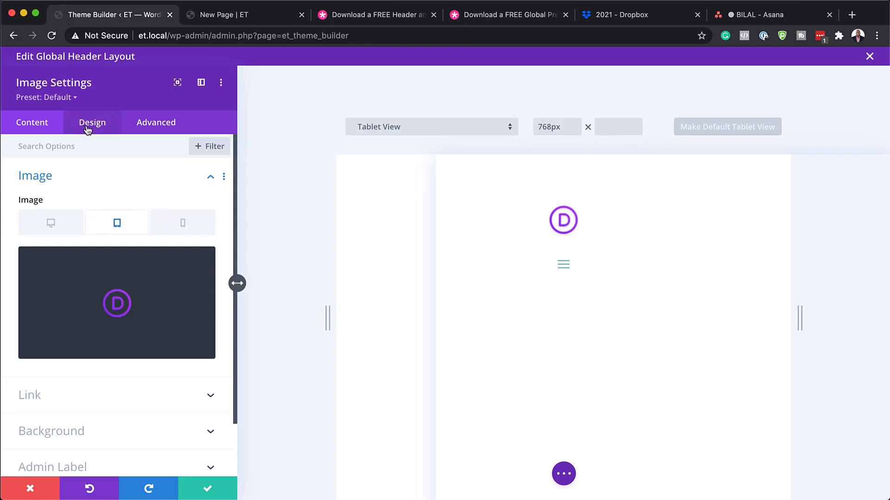
left_click(72, 98)
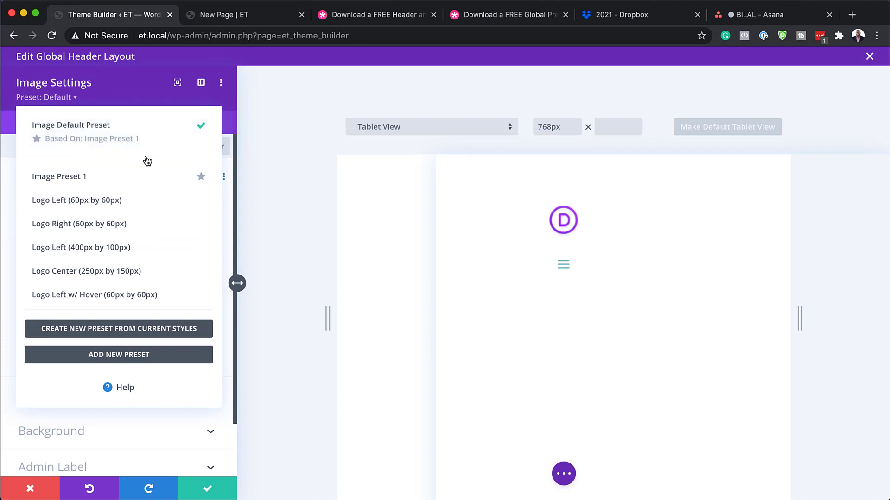
mouse_move(101, 235)
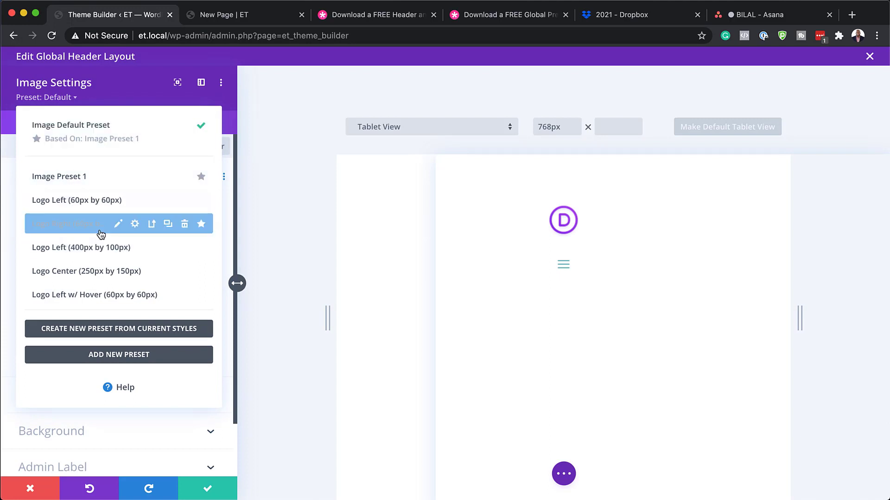
left_click(64, 273)
key("super+z")
Step: Reopen the image preset list and move the settings panel to recentre the preview
left_click(98, 98)
mouse_move(52, 201)
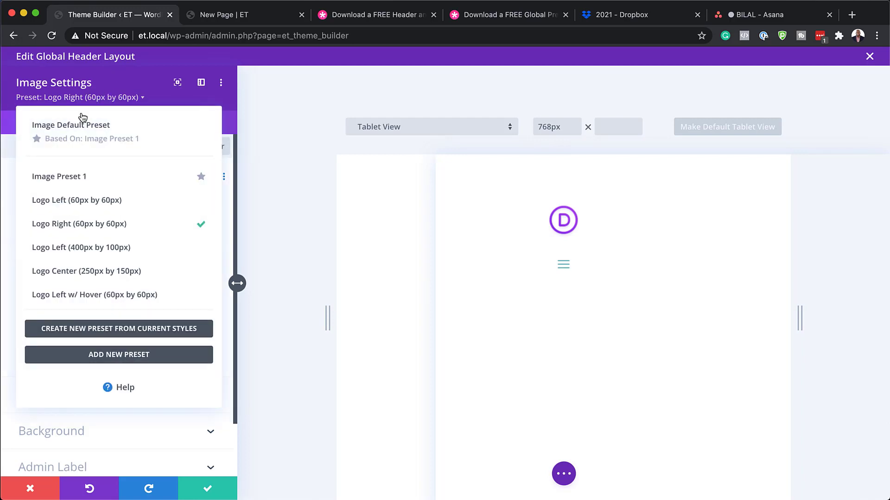
left_click_drag(166, 99, 151, 101)
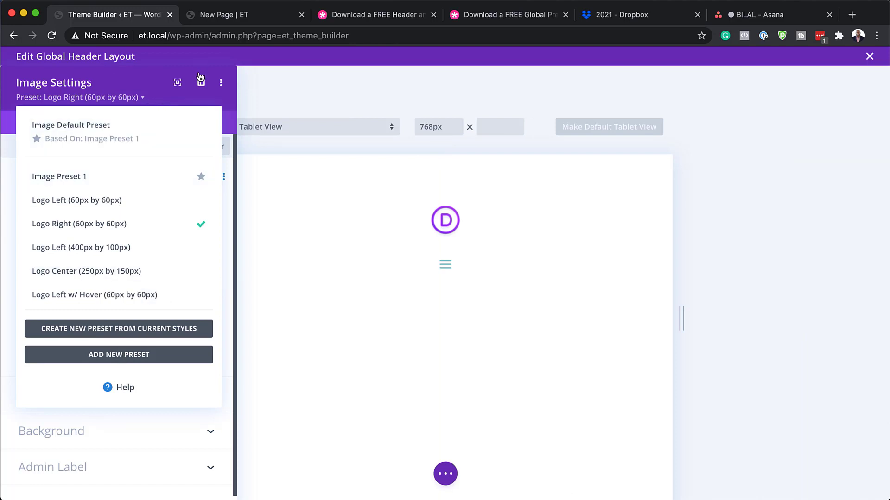
Step: Apply the Logo Left (60px by 60px) preset and replace the tablet logo with 250X150.png
left_click(86, 200)
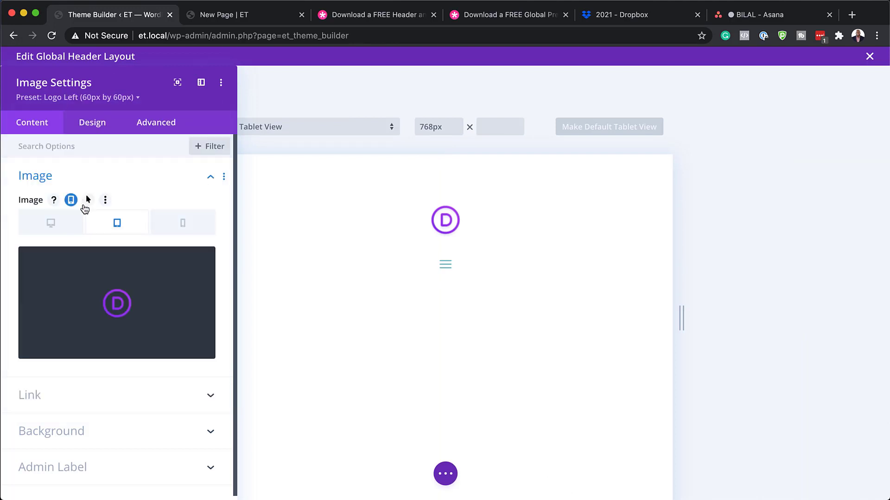
left_click(101, 297)
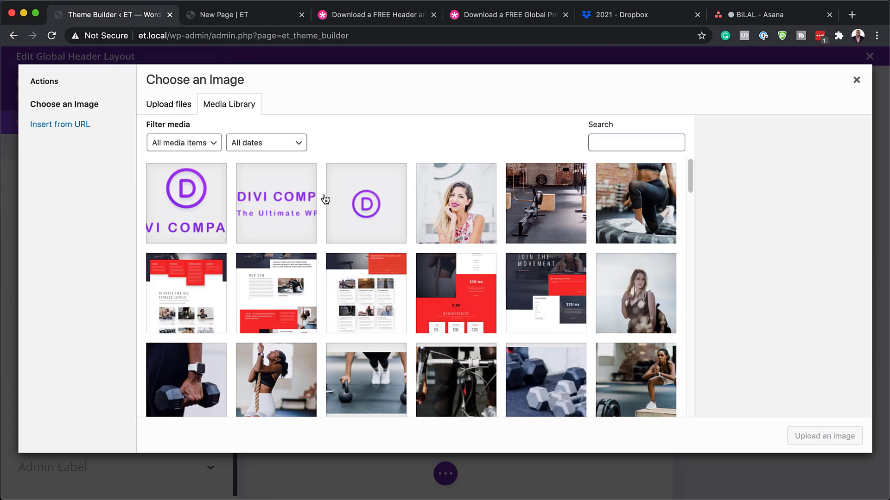
left_click(200, 209)
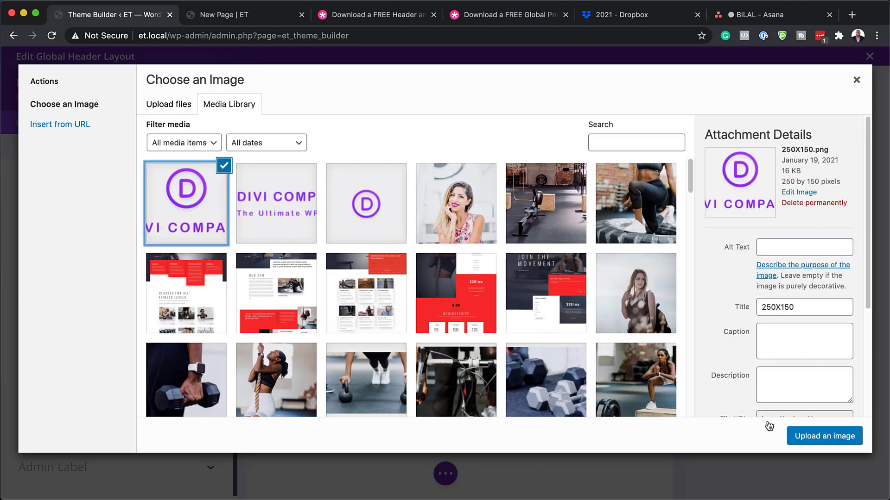
left_click(811, 442)
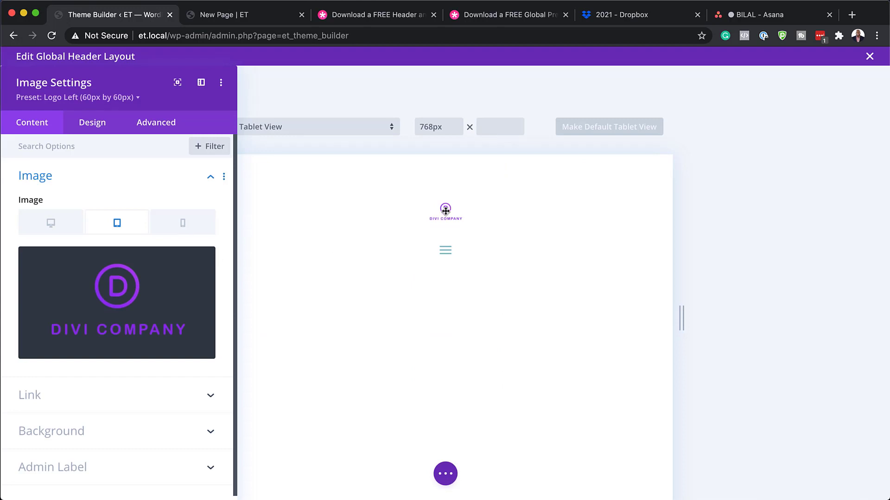
Step: Give the tablet logo the Logo Center (250px by 150px) preset
left_click(92, 122)
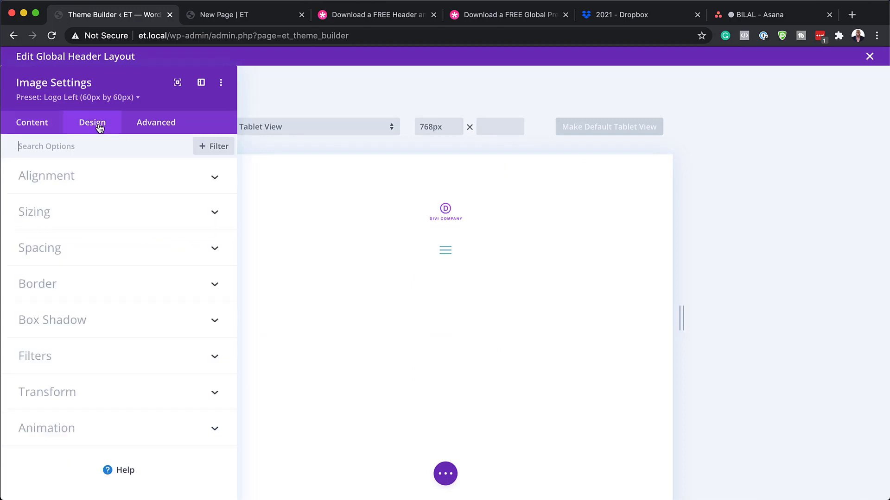
left_click(105, 97)
mouse_move(134, 281)
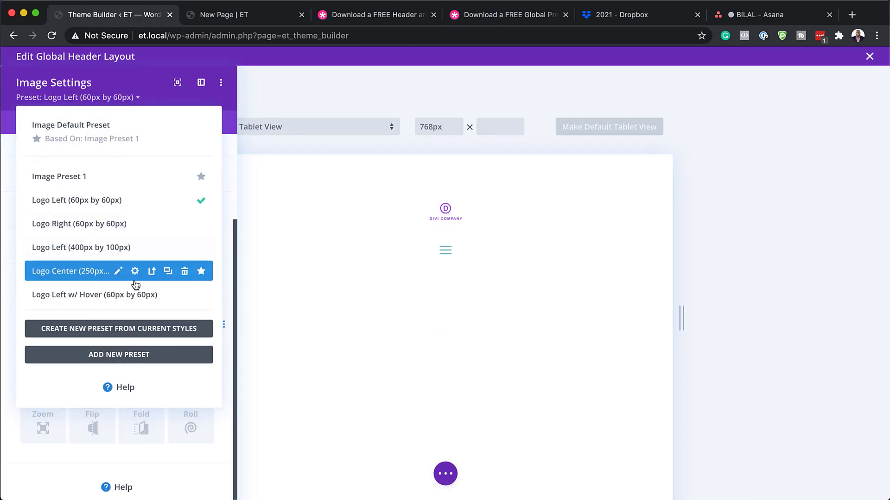
left_click(104, 273)
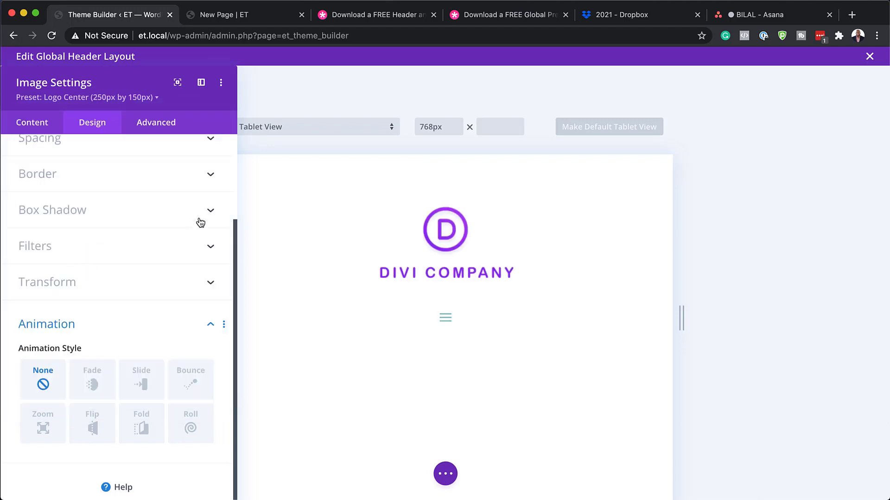
scroll(168, 252, "up", 1)
scroll(167, 252, "up", 3)
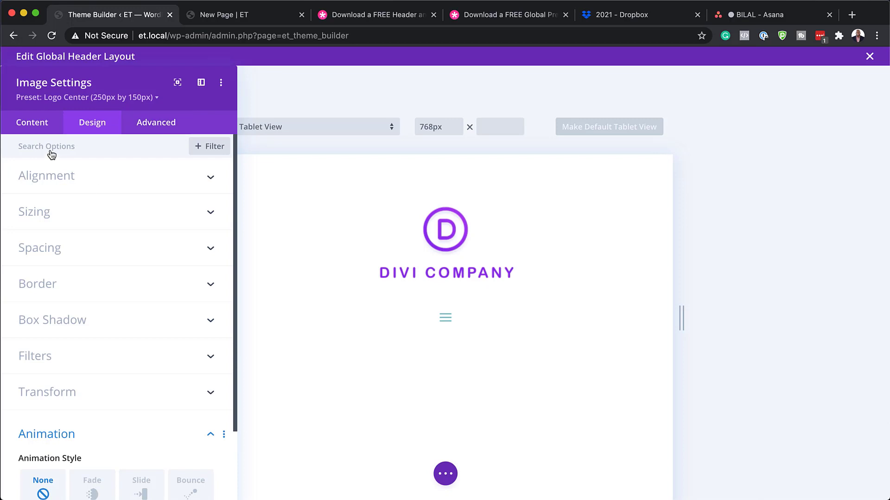
left_click(24, 123)
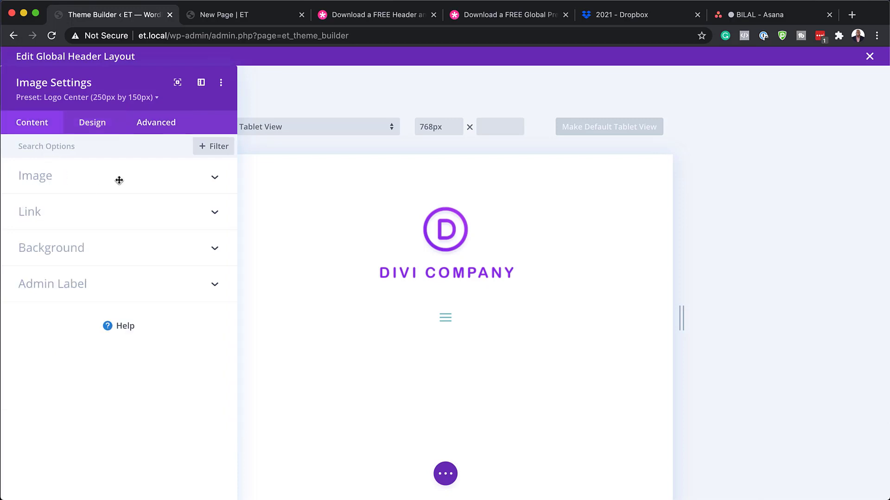
Step: Set the phone logo to 400x100.png with the Logo Left (400px by 100px) preset
left_click(63, 186)
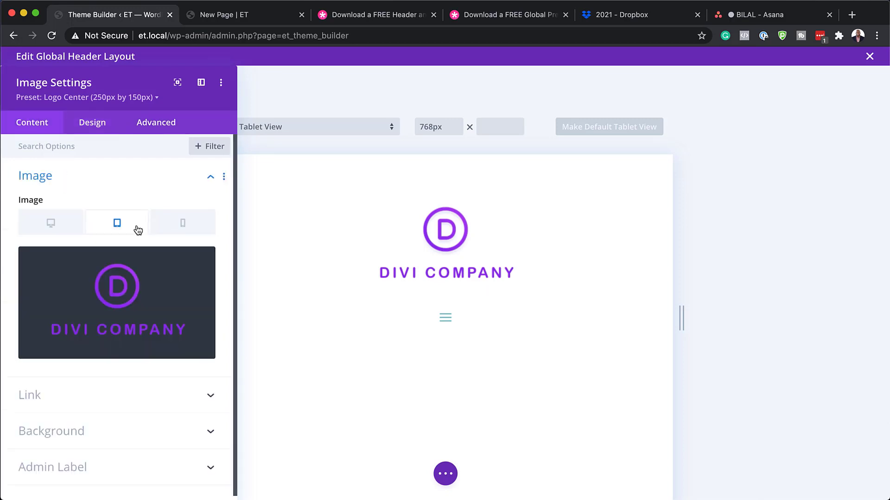
left_click(185, 225)
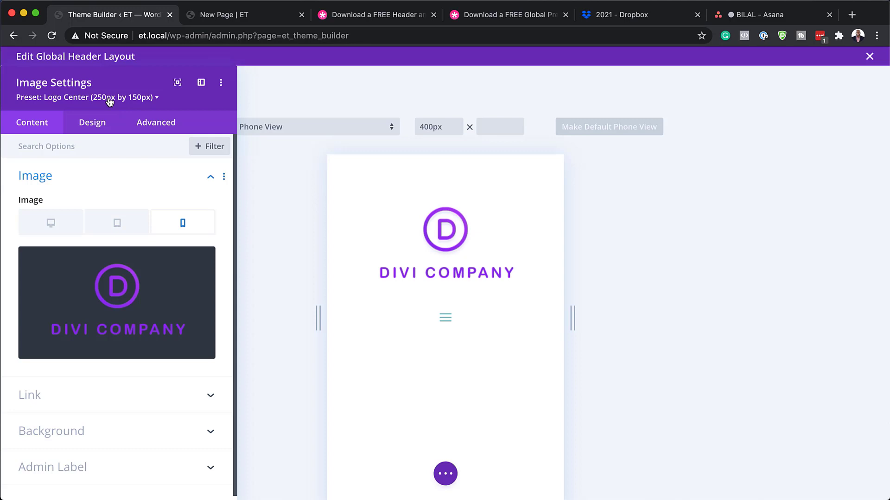
left_click(143, 291)
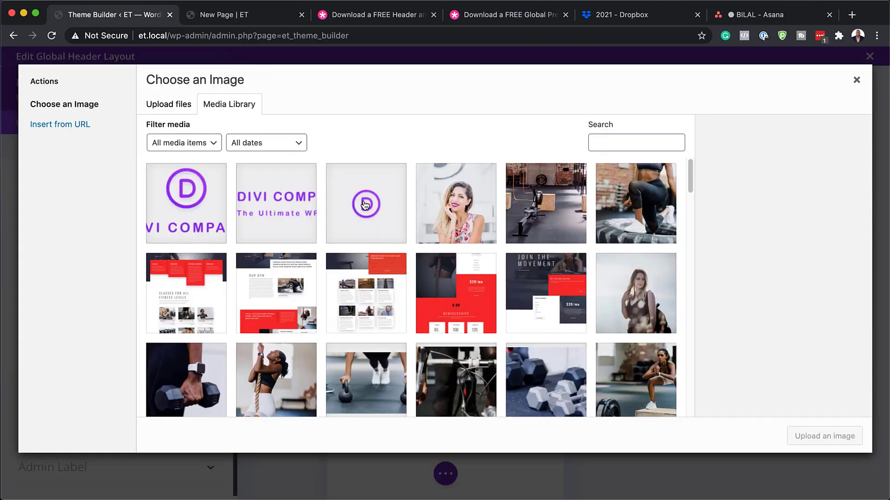
left_click(268, 200)
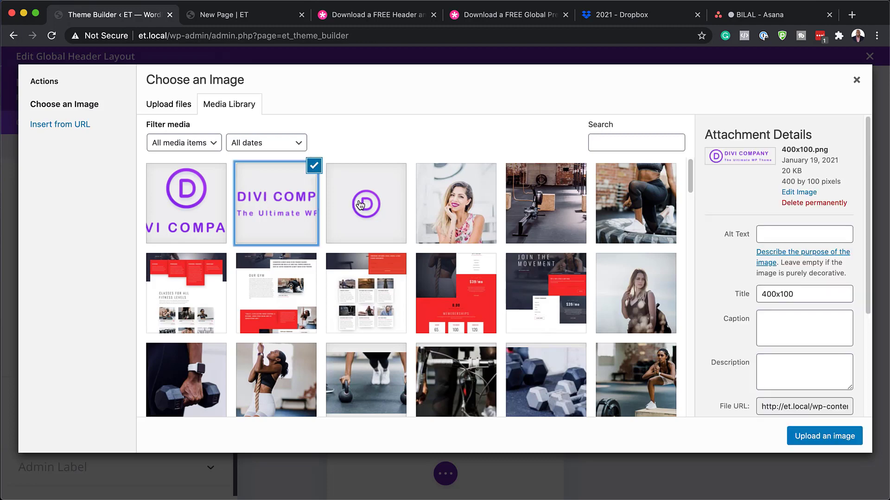
left_click(815, 436)
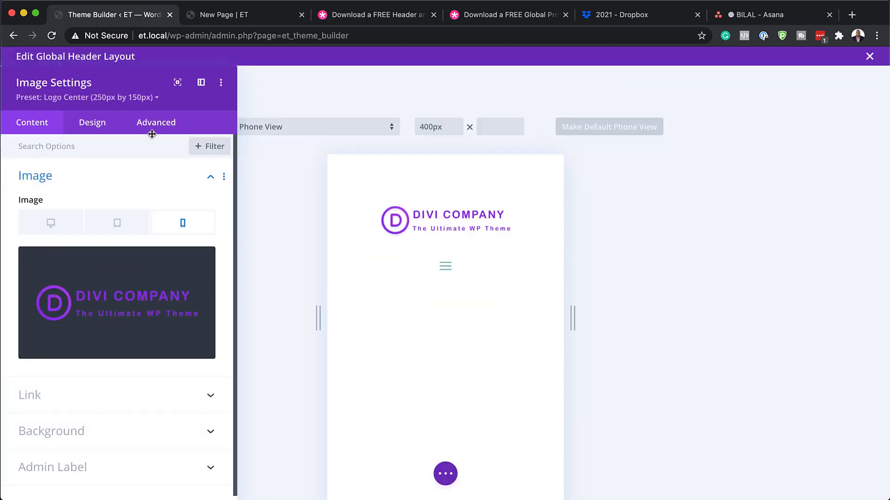
left_click(115, 98)
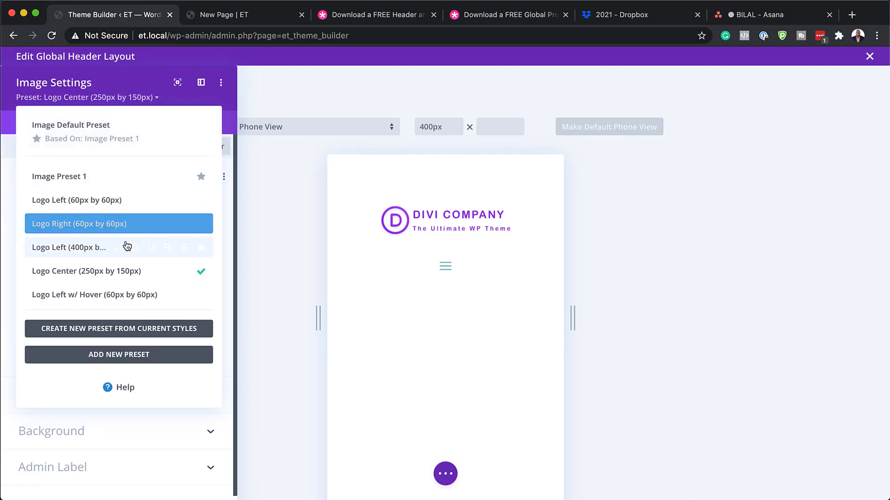
left_click(70, 247)
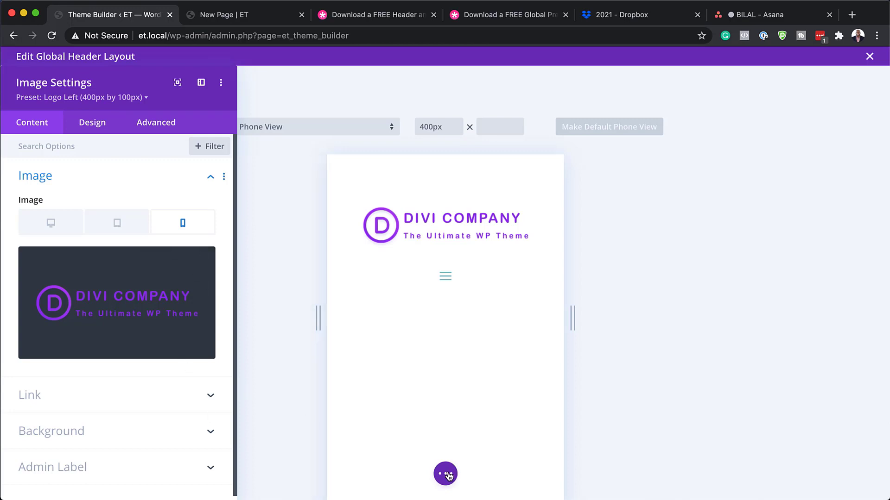
Step: Return to the desktop view and save the header layout
scroll(169, 439, "down", 1)
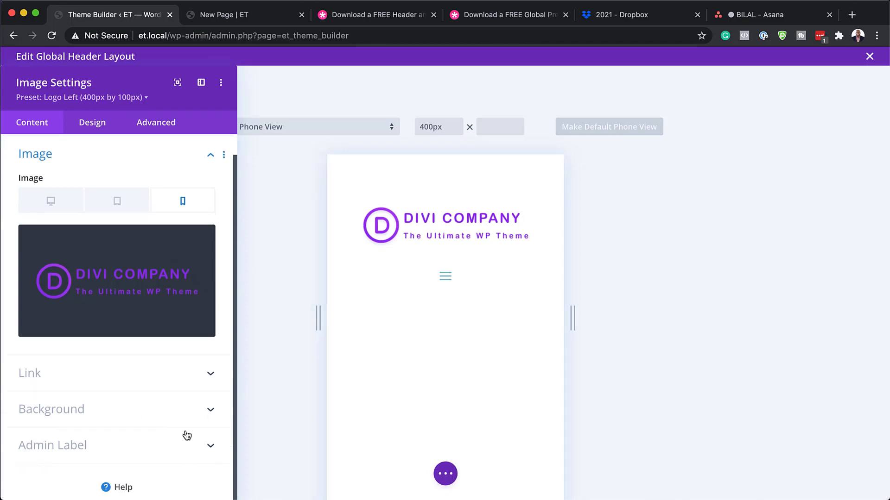
left_click(63, 194)
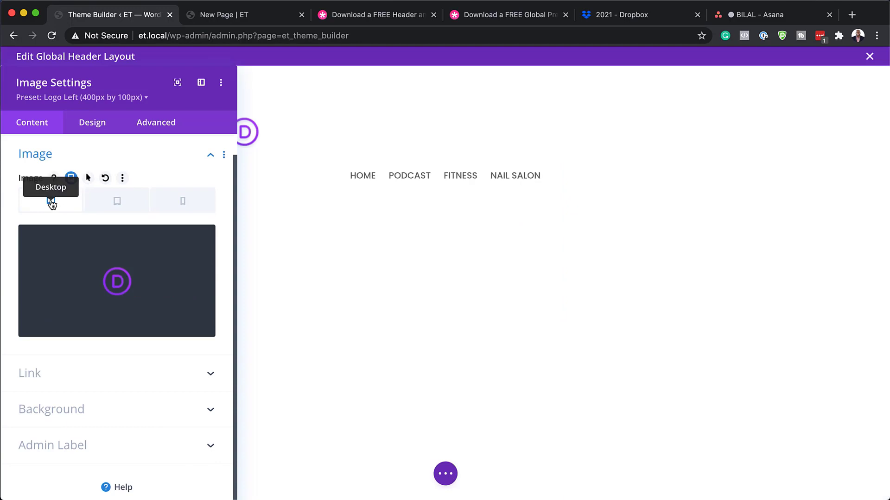
left_click(448, 476)
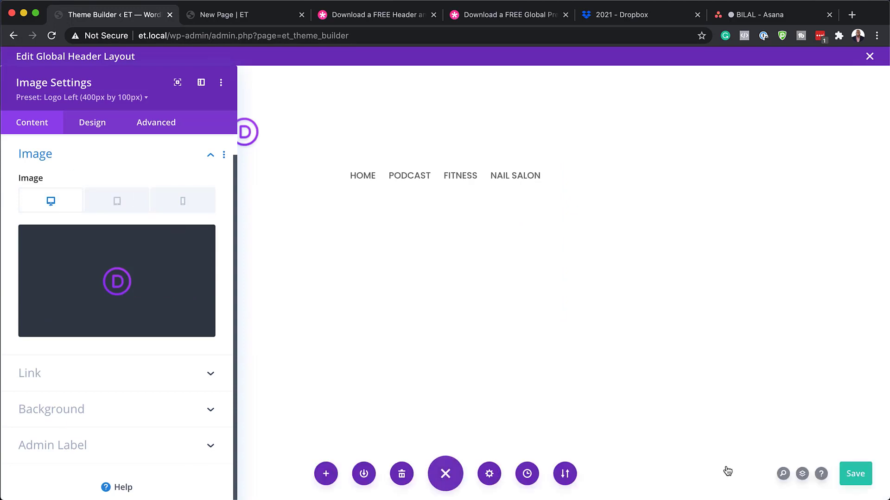
left_click(855, 475)
Step: Switch to the live New Page and scroll through it to check the new header
key("ctrl+Tab")
scroll(796, 235, "down", 10)
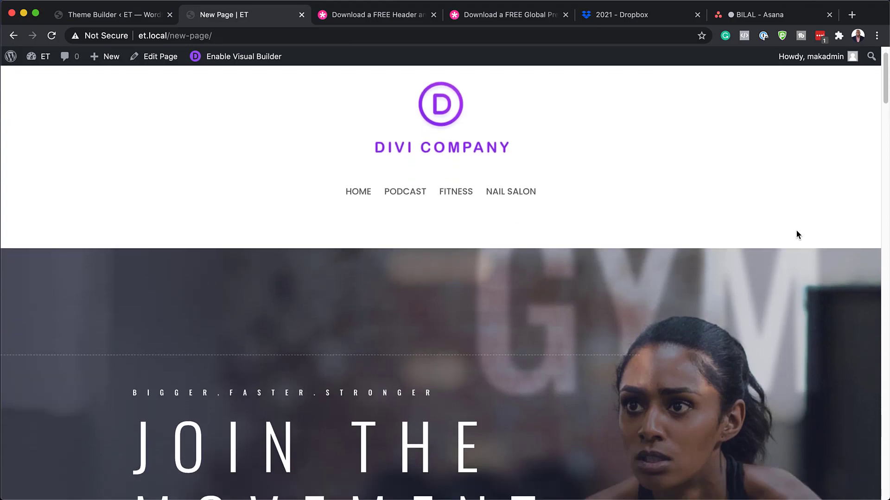
scroll(796, 230, "down", 10)
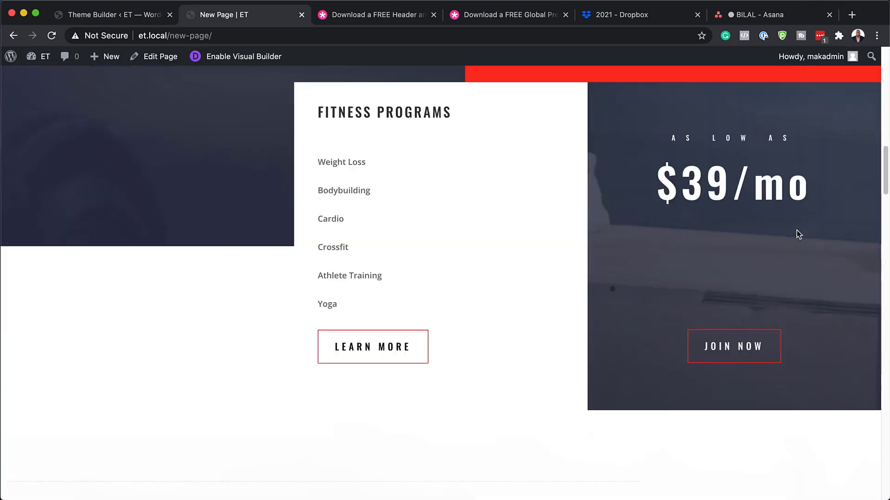
scroll(796, 230, "up", 12)
scroll(796, 229, "up", 10)
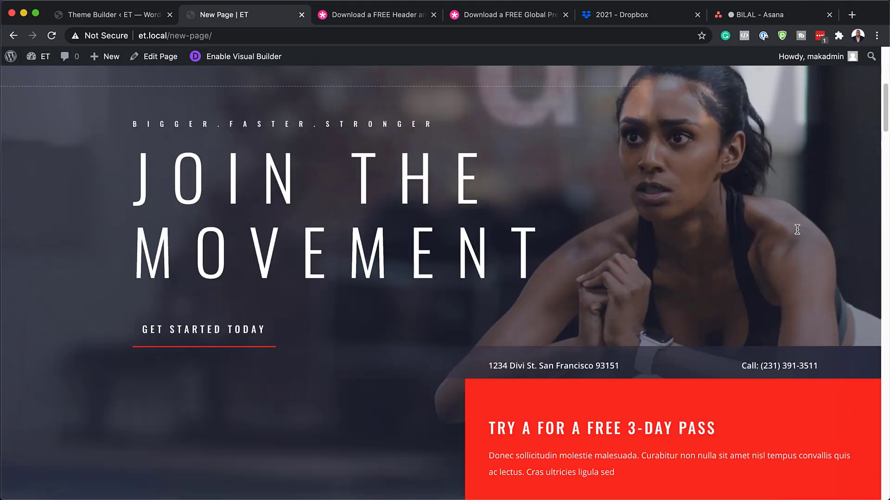